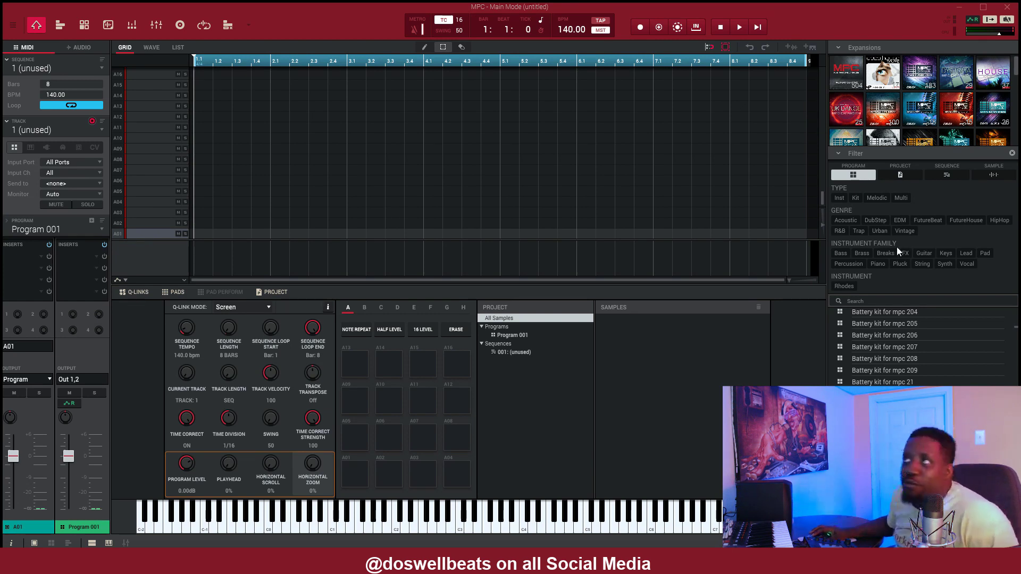
- Filter the sample library to the Hat instrument and add Trap-HiHat-SupHat 1 to the project's samples
left_click(1003, 174)
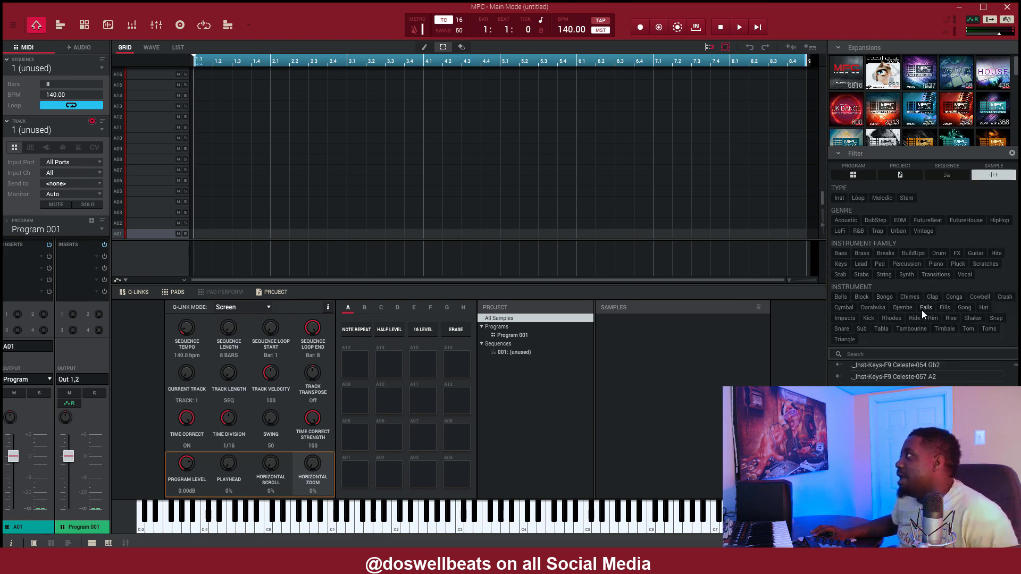
left_click(984, 307)
scroll(875, 349, "down", 3)
scroll(875, 346, "down", 10)
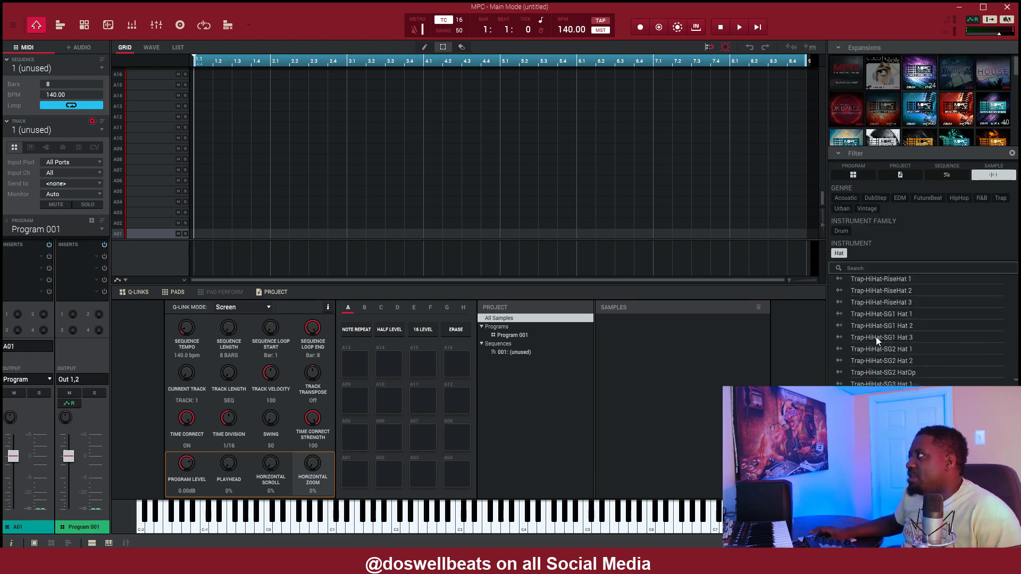
scroll(876, 336, "up", 3)
left_click(888, 316)
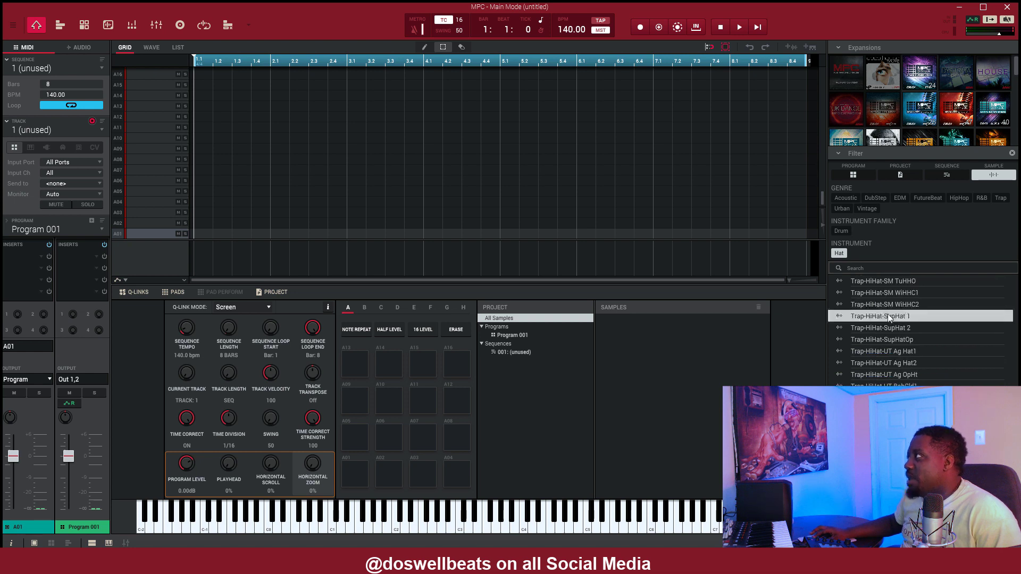
left_click_drag(891, 314, 681, 329)
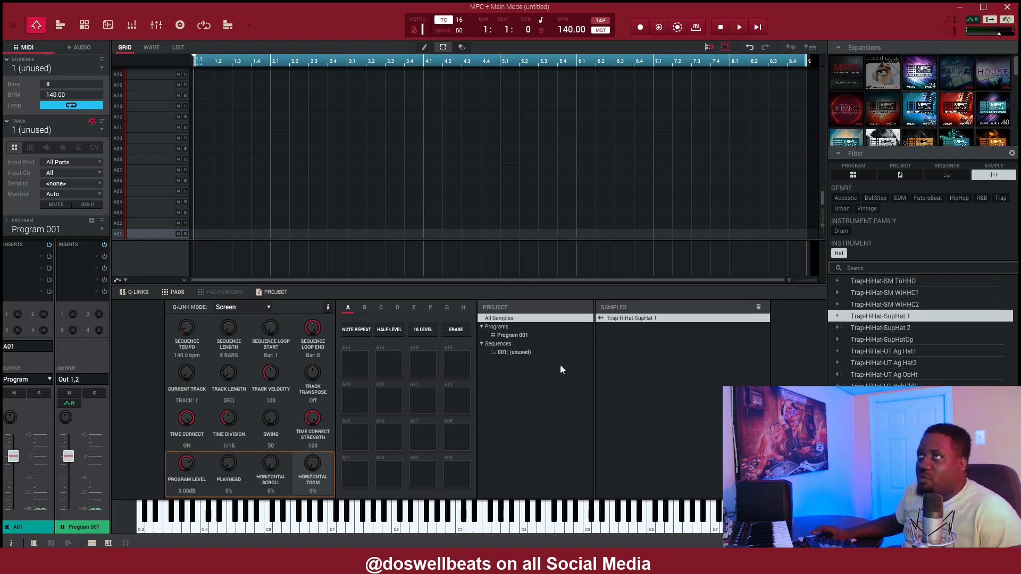
- Make the track a keygroup track and trim the hi-hat sample's end to about sample 108
left_click(31, 146)
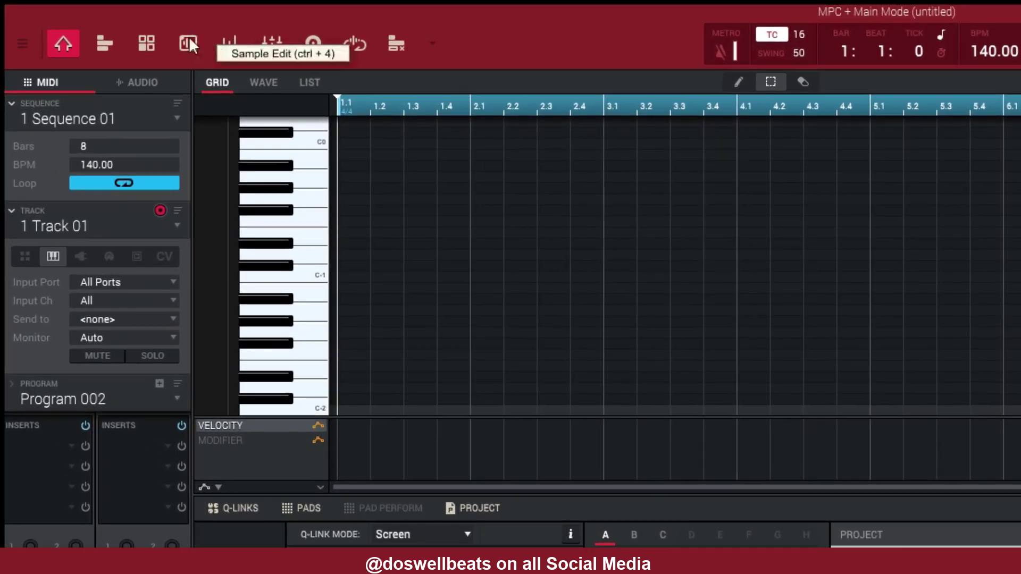
left_click(189, 40)
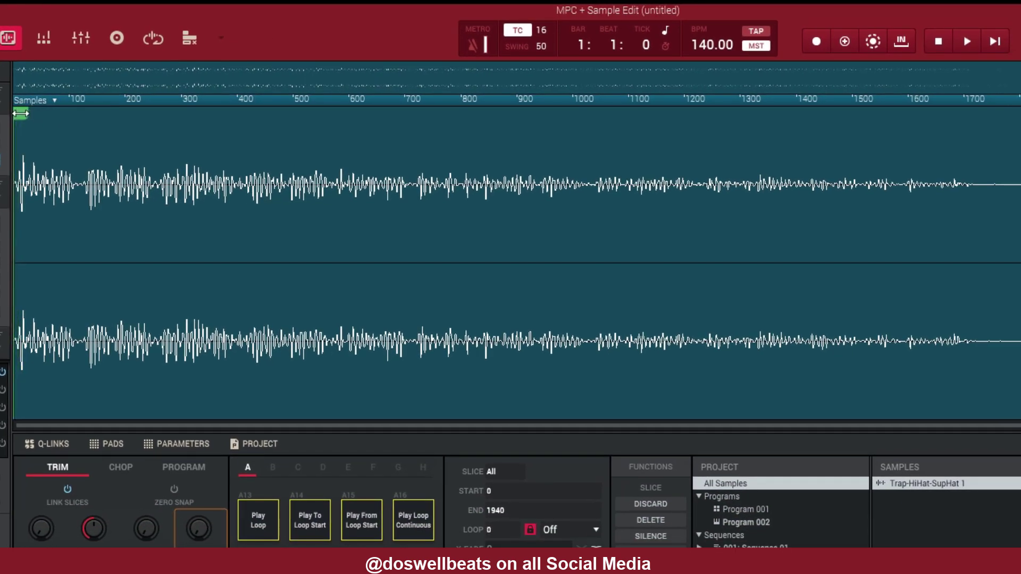
left_click_drag(583, 114, 65, 113)
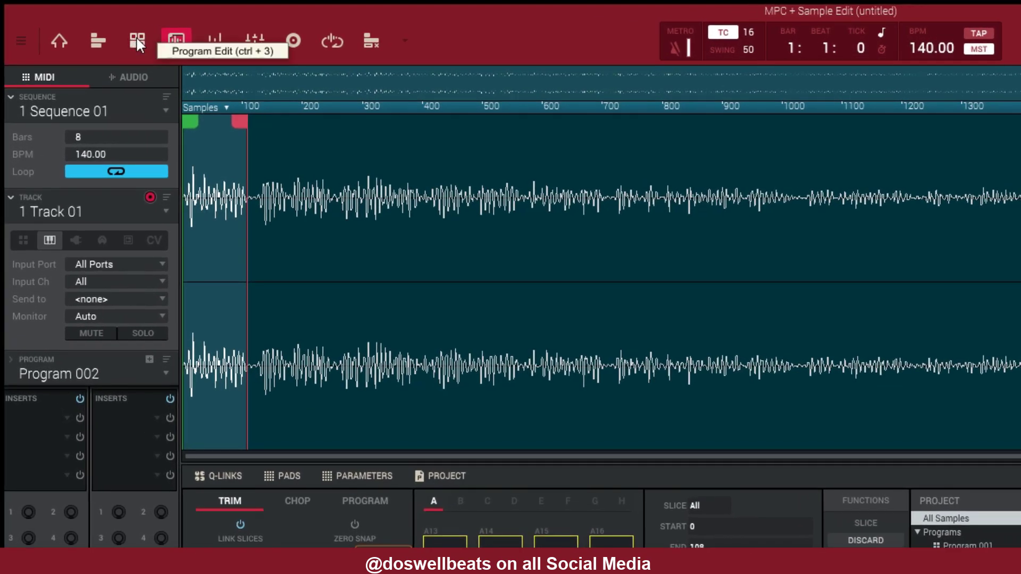
- Assign Trap-HiHat-SupHat 1 to the keygroup program's first sample layer and audition it with a note
left_click(96, 28)
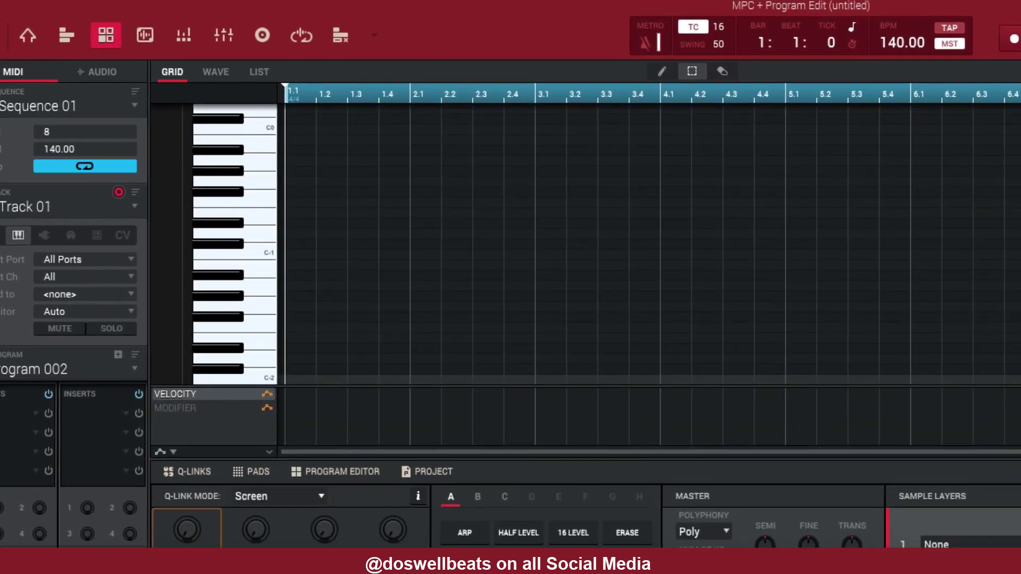
left_click(984, 547)
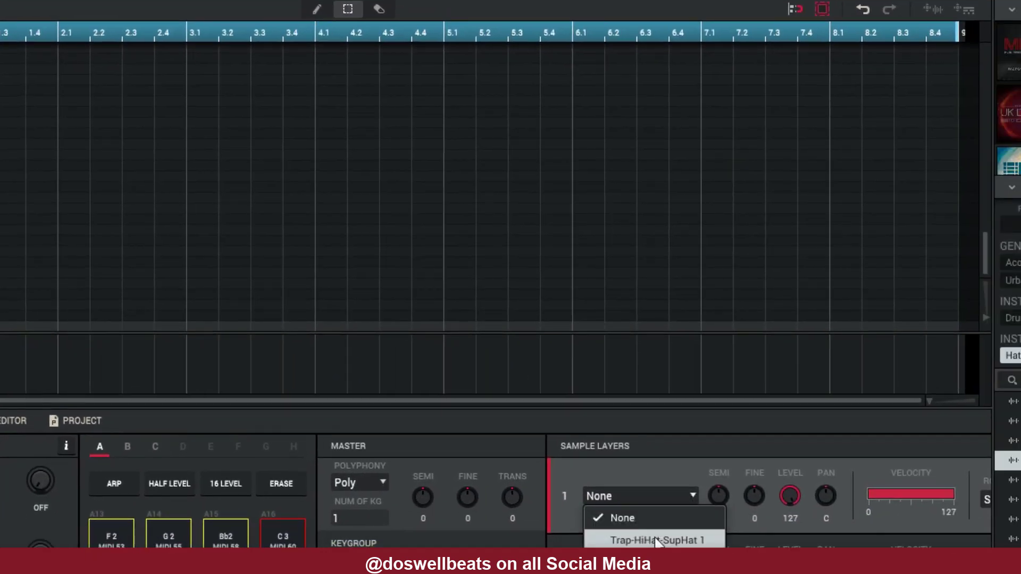
left_click(658, 541)
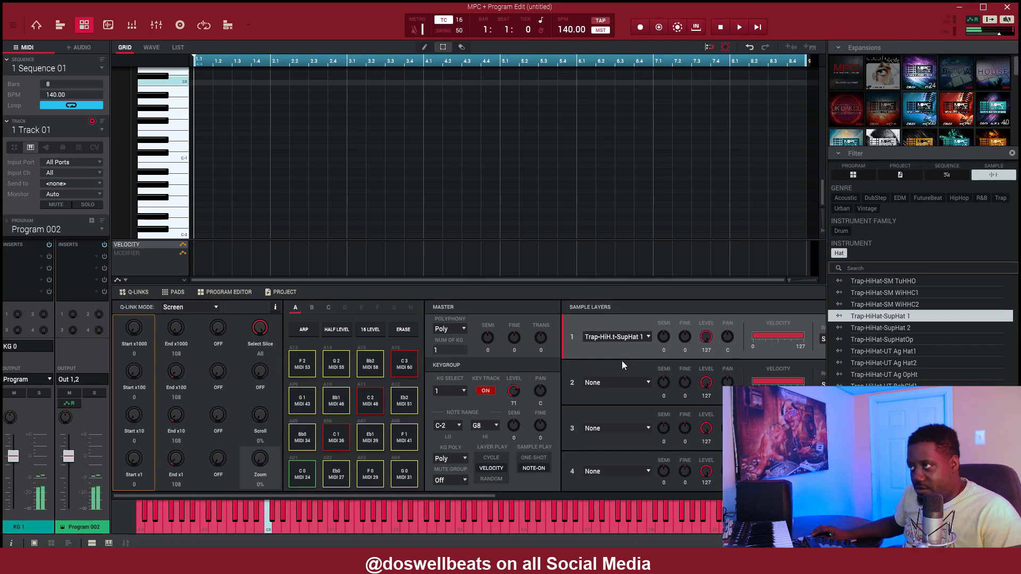
left_click(332, 518)
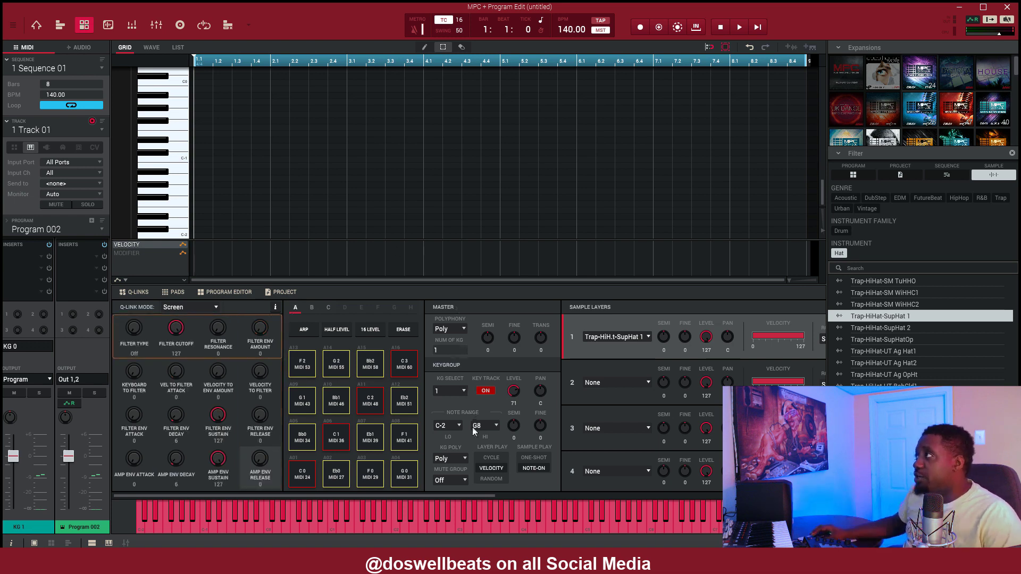
- Shape the keygroup's amp envelope with a slight attack, a medium decay, a low sustain and a short release
left_click_drag(456, 496, 644, 509)
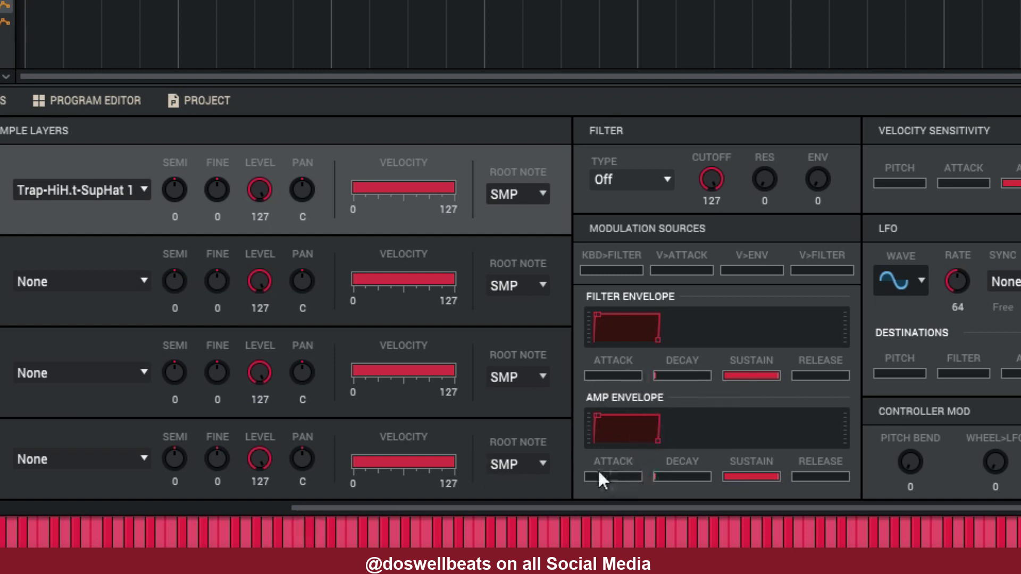
left_click_drag(588, 472, 592, 474)
left_click_drag(666, 478, 732, 490)
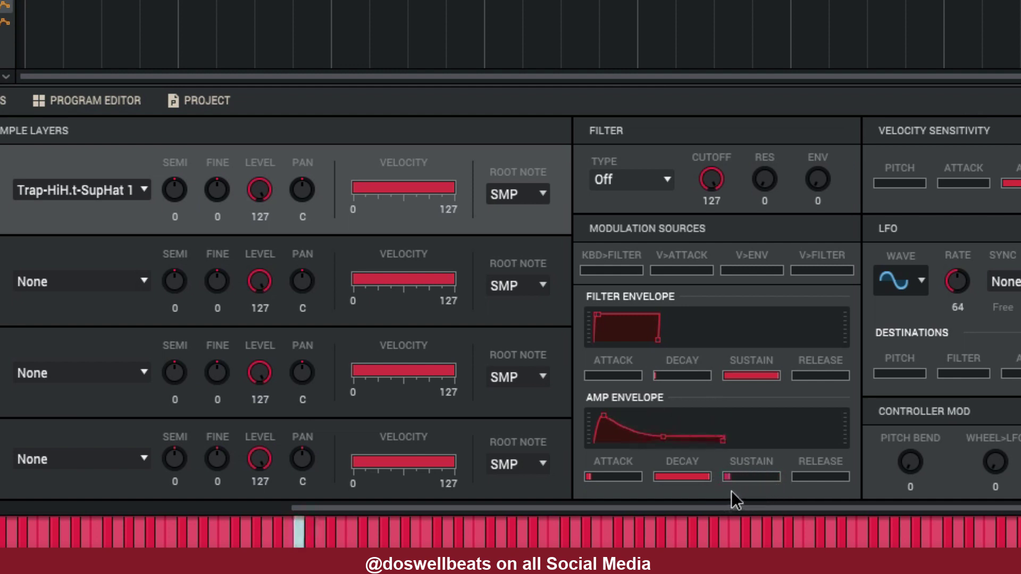
left_click_drag(661, 469, 621, 483)
left_click_drag(686, 485, 718, 427)
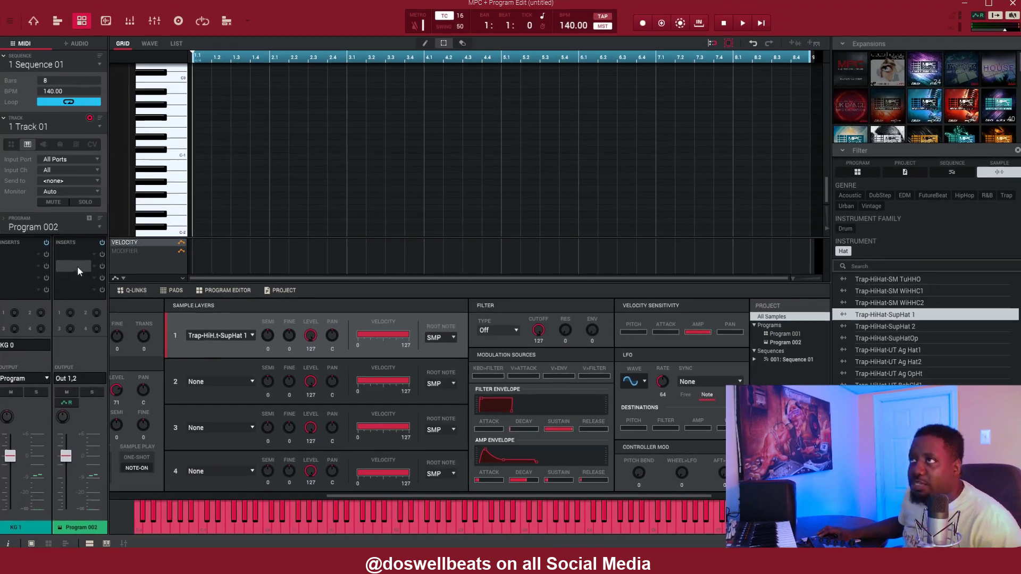
- Load FabFilter Pro-Q 3 into the first insert slot of Program 002
left_click(86, 260)
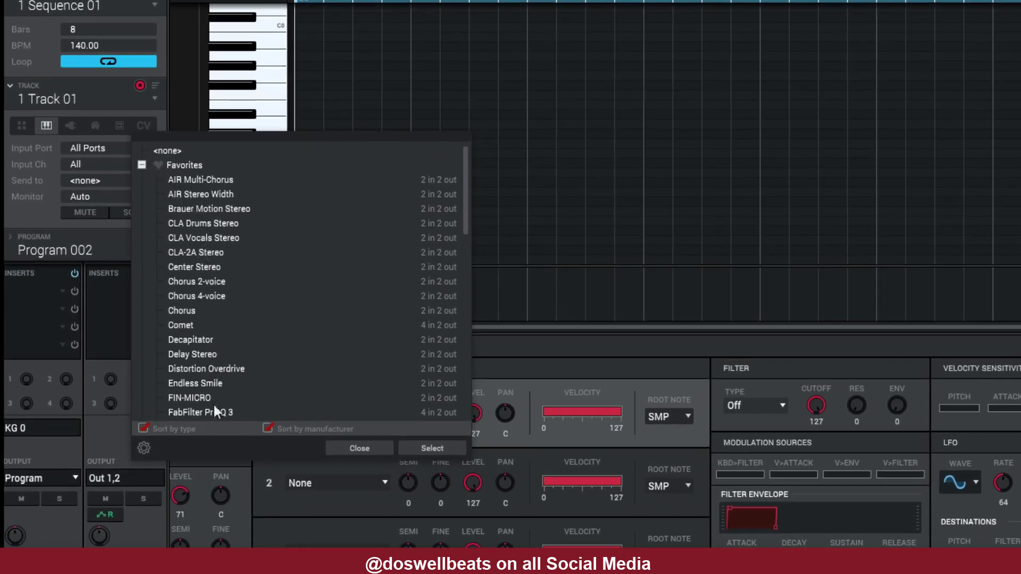
double_click(214, 413)
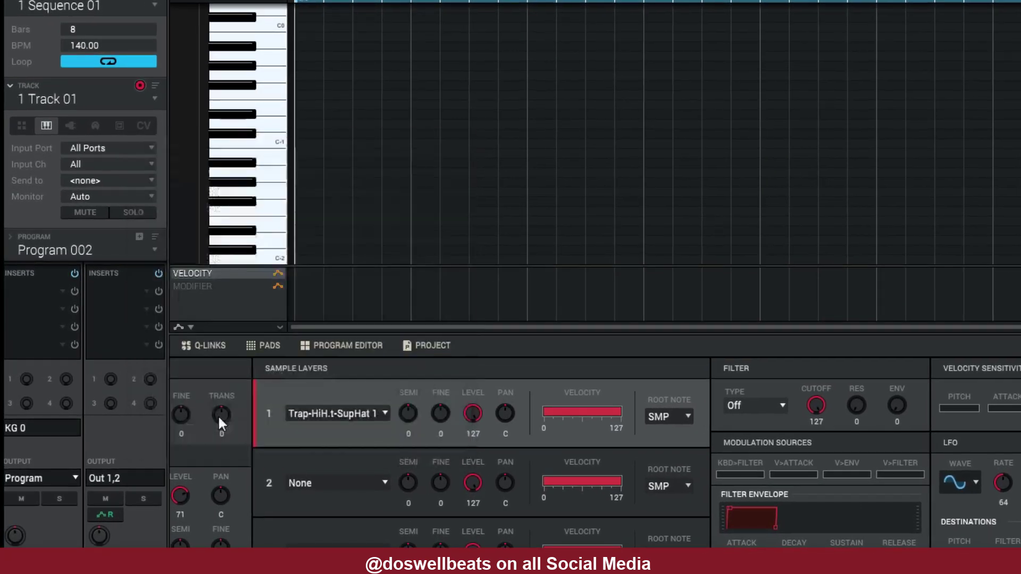
double_click(117, 291)
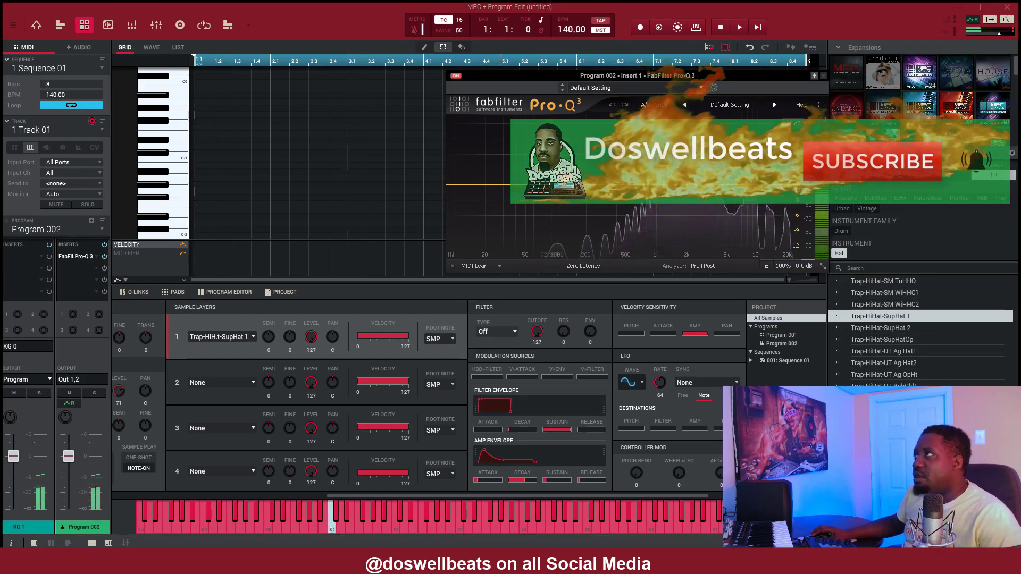
- Add a 48 dB/oct low cut at about 34 Hz and a 48 dB/oct high cut at about 3.7 kHz in Pro-Q 3
double_click(457, 186)
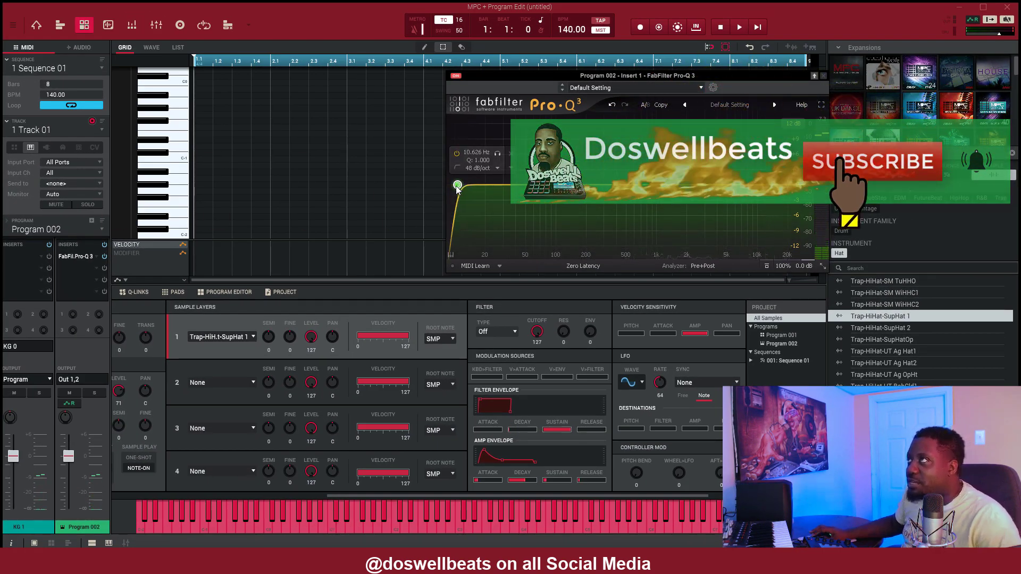
left_click_drag(458, 189, 500, 195)
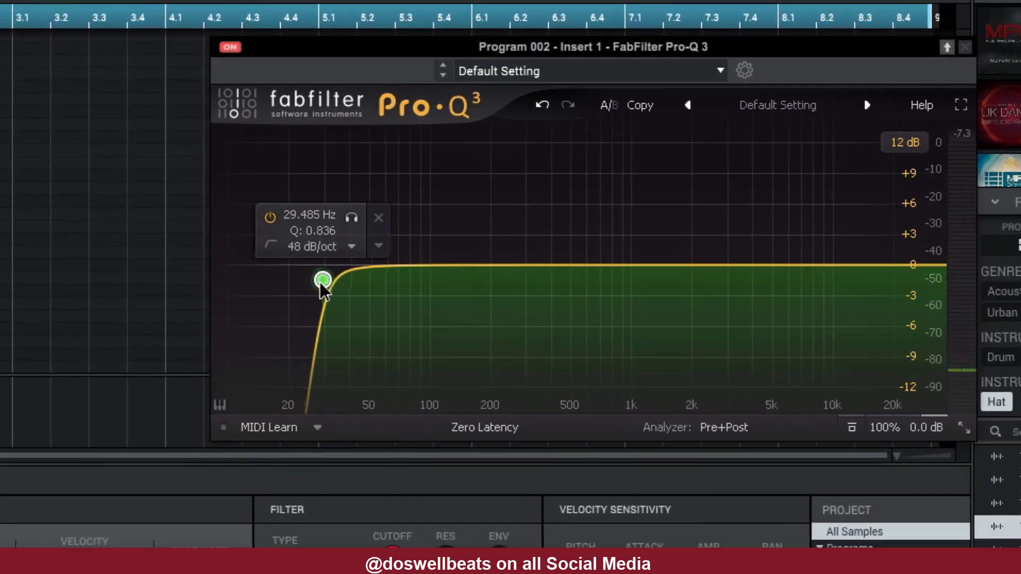
left_click_drag(320, 282, 333, 281)
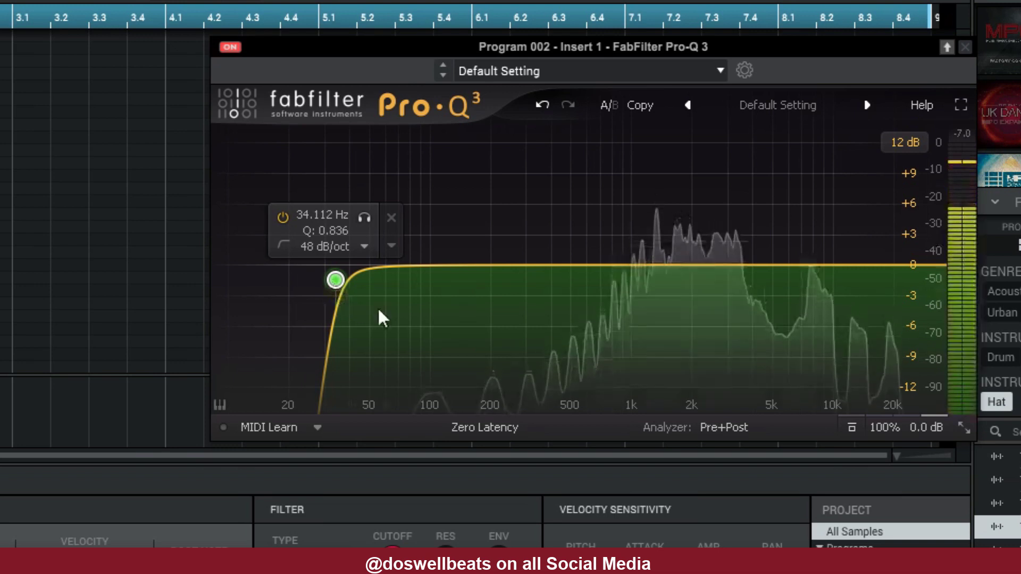
left_click(920, 266)
scroll(920, 271, "up", 5)
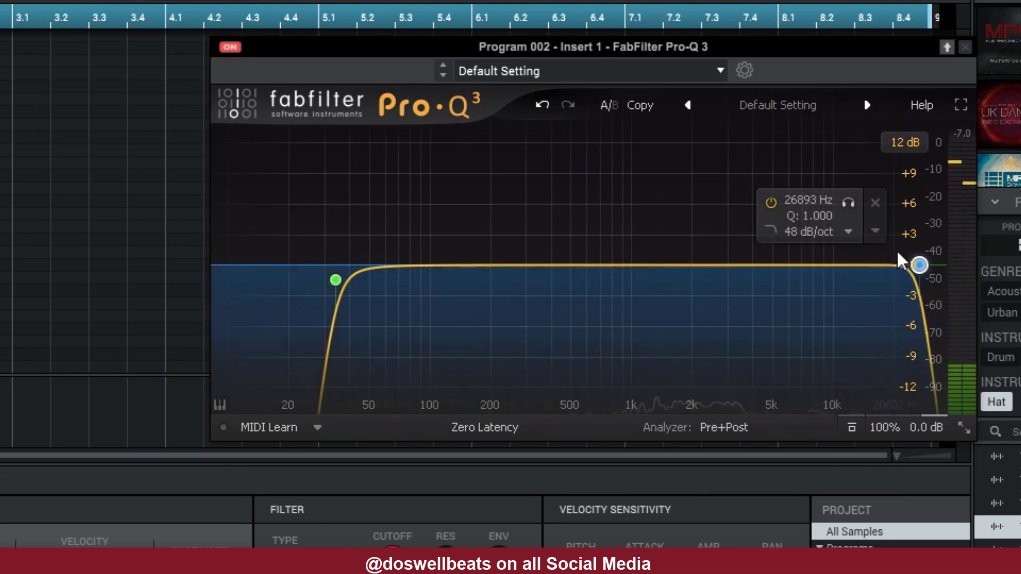
left_click_drag(921, 270, 746, 278)
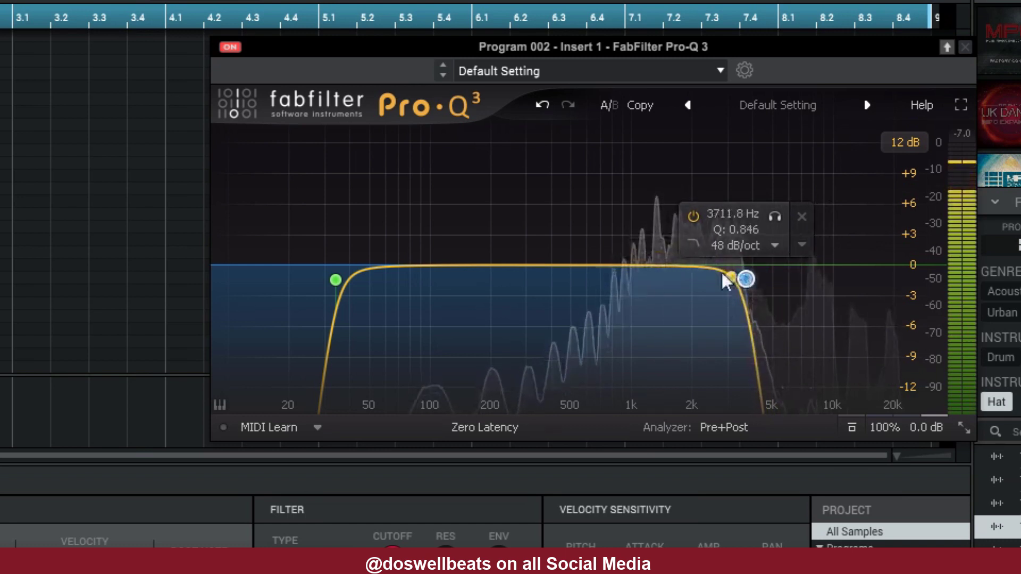
- Add an EQ band with the Low Shelf shape, boosted to +30 dB and placed between 500 Hz and 1 kHz
left_click_drag(478, 264, 486, 256)
right_click(486, 255)
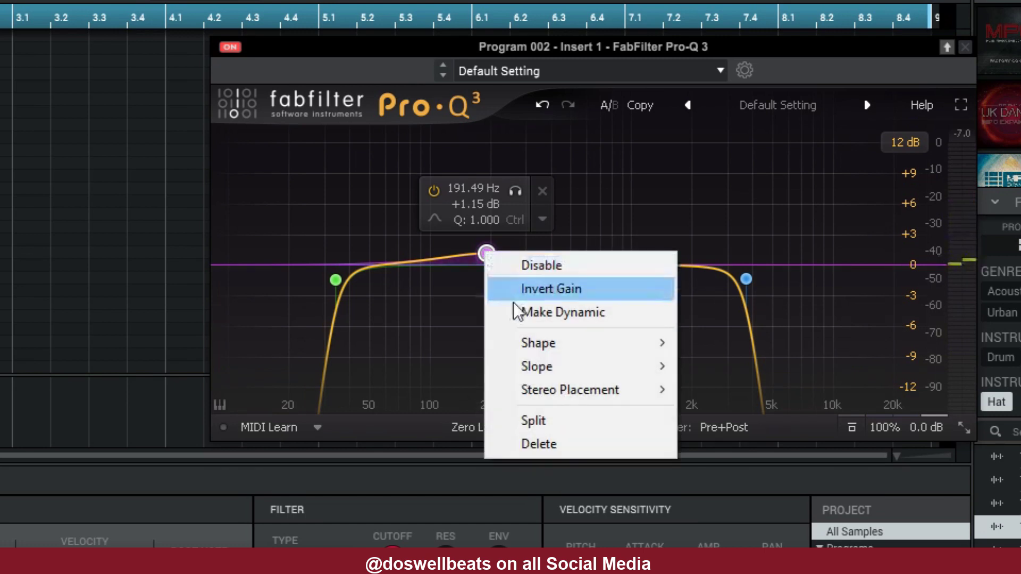
mouse_move(674, 343)
left_click(734, 367)
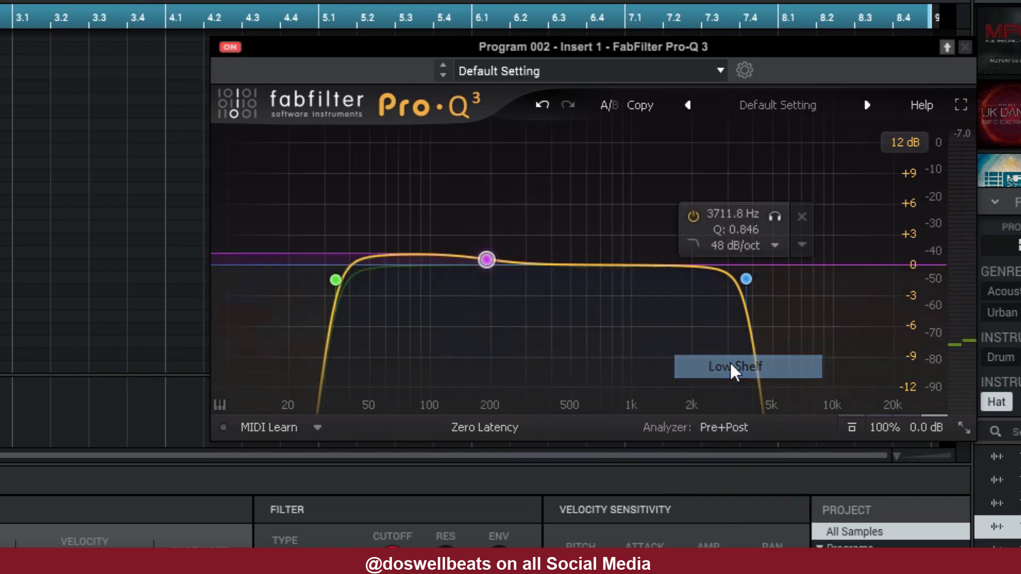
left_click_drag(489, 266, 611, 68)
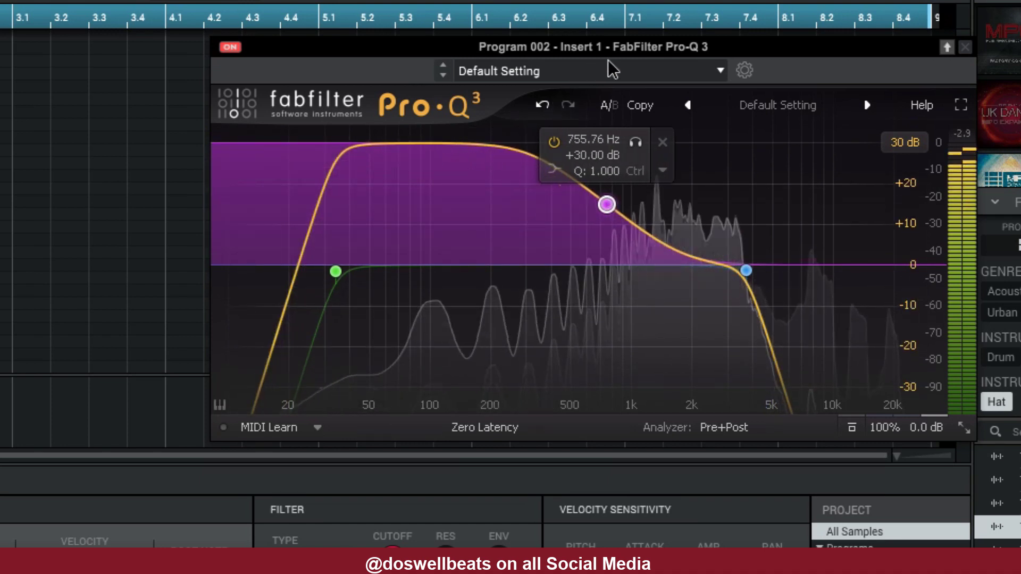
left_click_drag(606, 205, 583, 164)
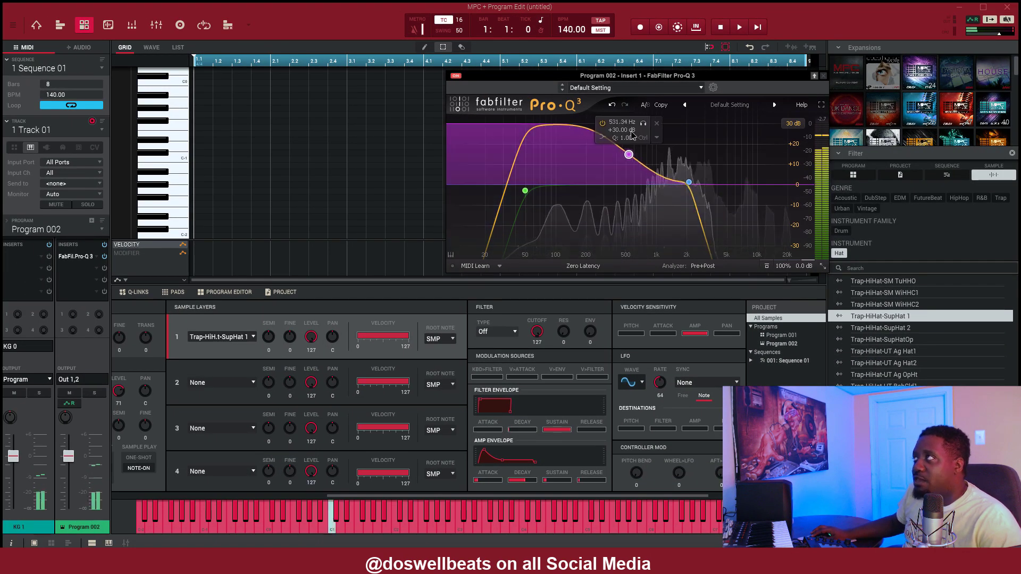
left_click_drag(631, 136, 644, 132)
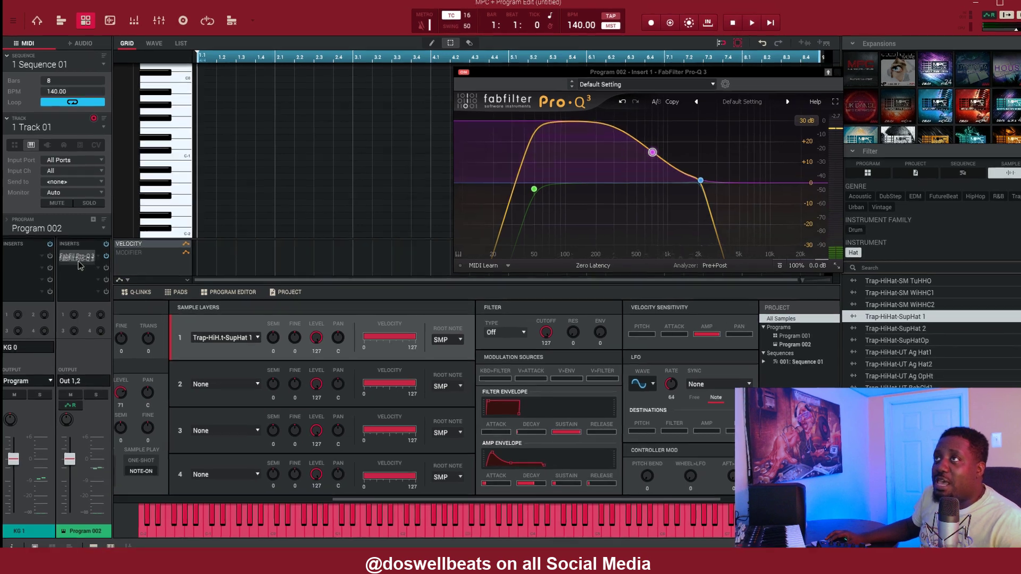
- Move Pro-Q 3 to the second insert slot of Program 002 and load AIR Compressor into the third slot
left_click_drag(82, 257, 81, 269)
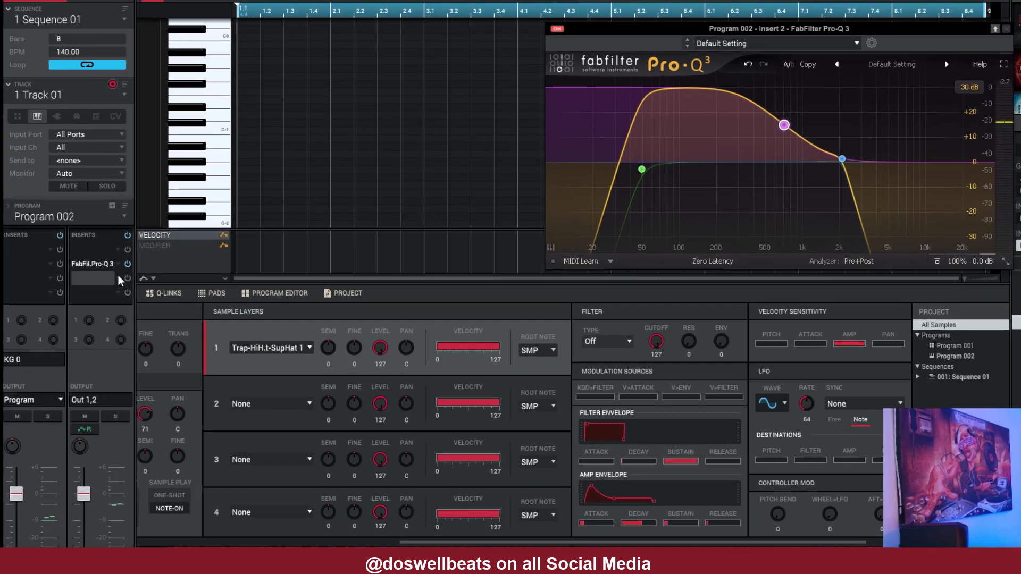
double_click(88, 278)
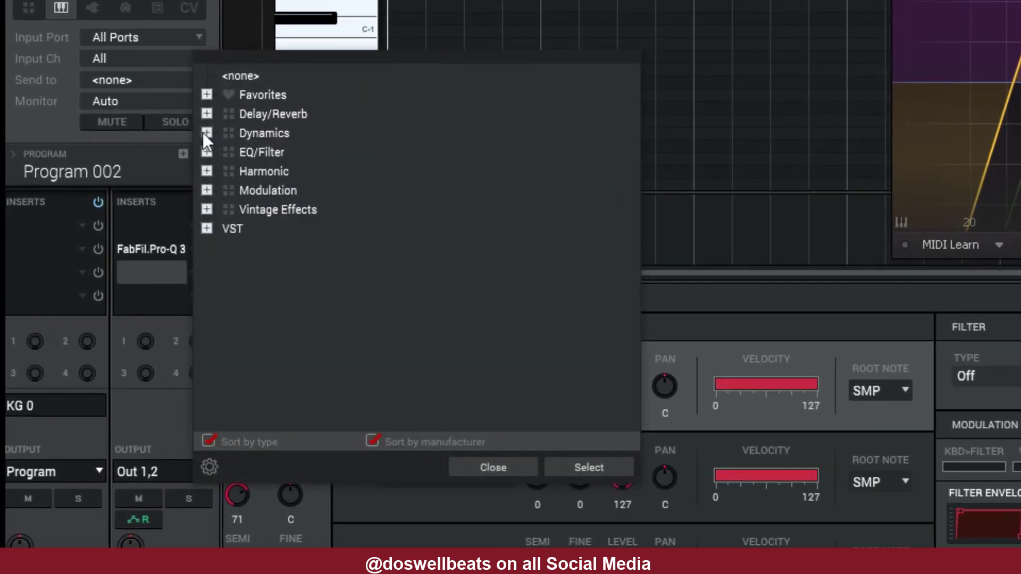
left_click(205, 132)
left_click(225, 153)
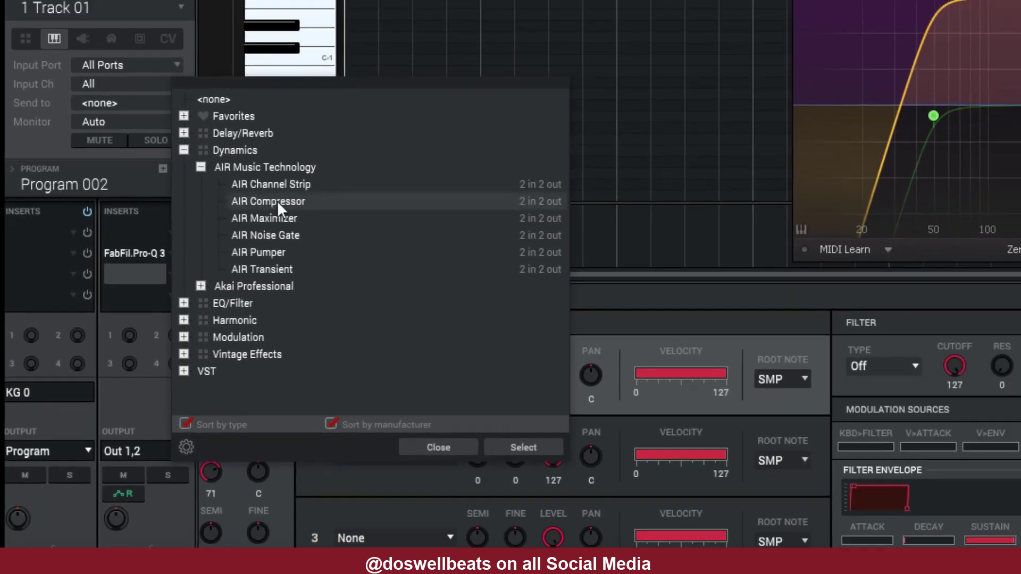
double_click(311, 190)
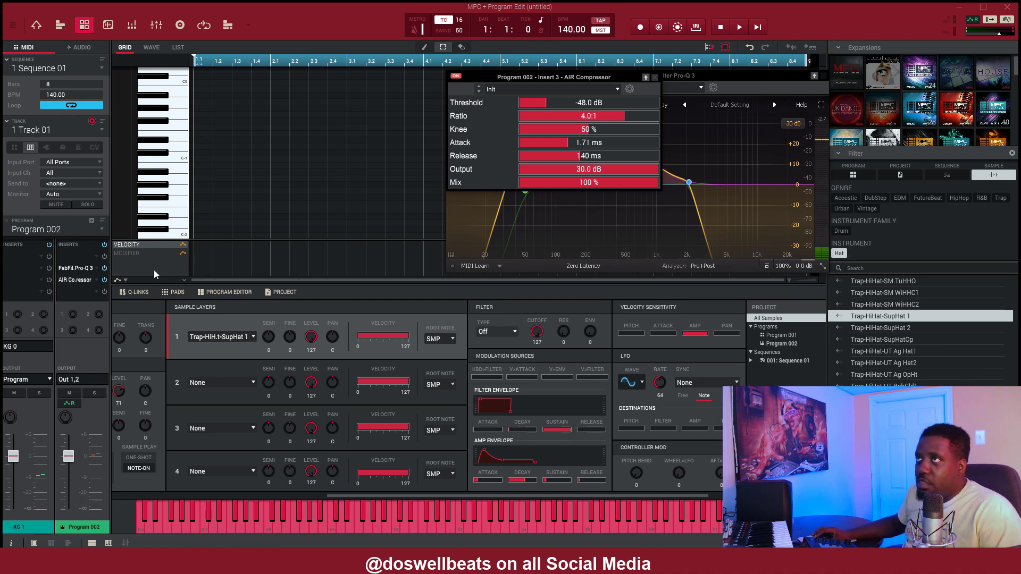
- Reopen Pro-Q 3 and fine-tune the low-shelf and low-cut bands
left_click(86, 270)
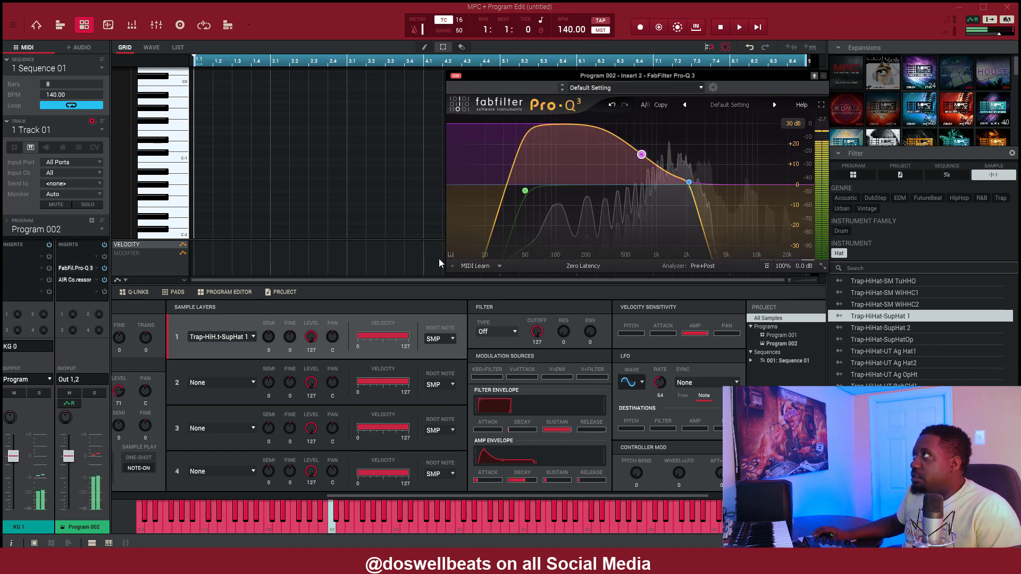
mouse_move(641, 154)
left_mouse_down()
mouse_move(604, 146)
mouse_move(673, 143)
mouse_move(645, 140)
left_mouse_up()
mouse_move(525, 190)
left_mouse_down()
mouse_move(560, 195)
mouse_move(525, 196)
left_mouse_up()
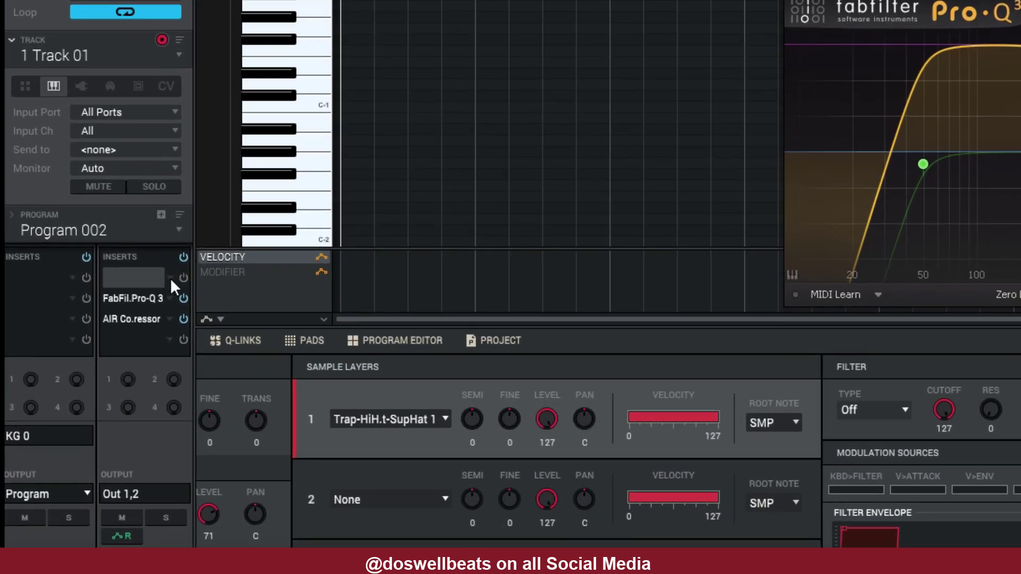
- Load AIR Para EQ from the AIR Music Technology EQ/Filter effects into Program 002's first insert slot
double_click(97, 257)
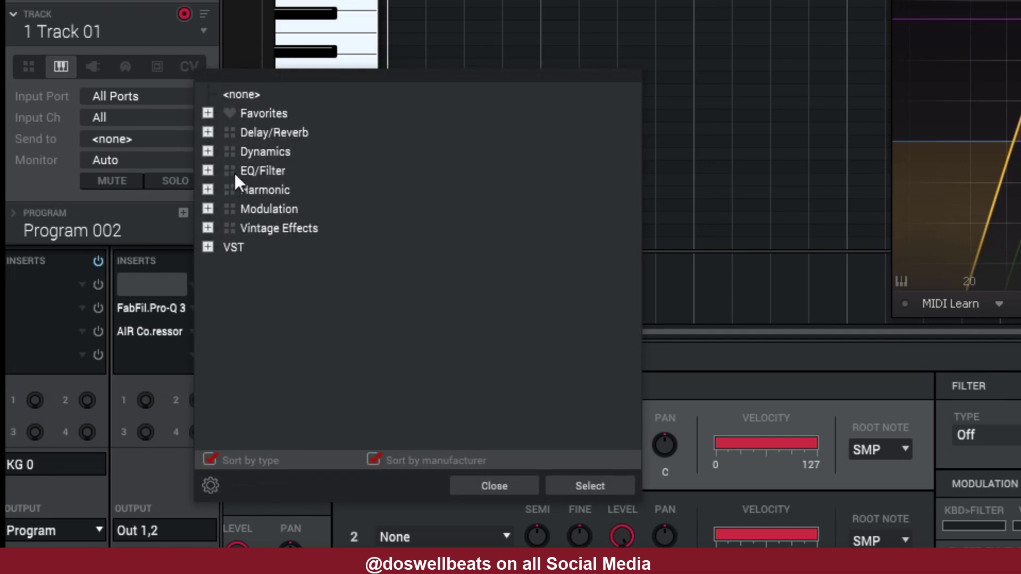
left_click(208, 170)
left_click(227, 189)
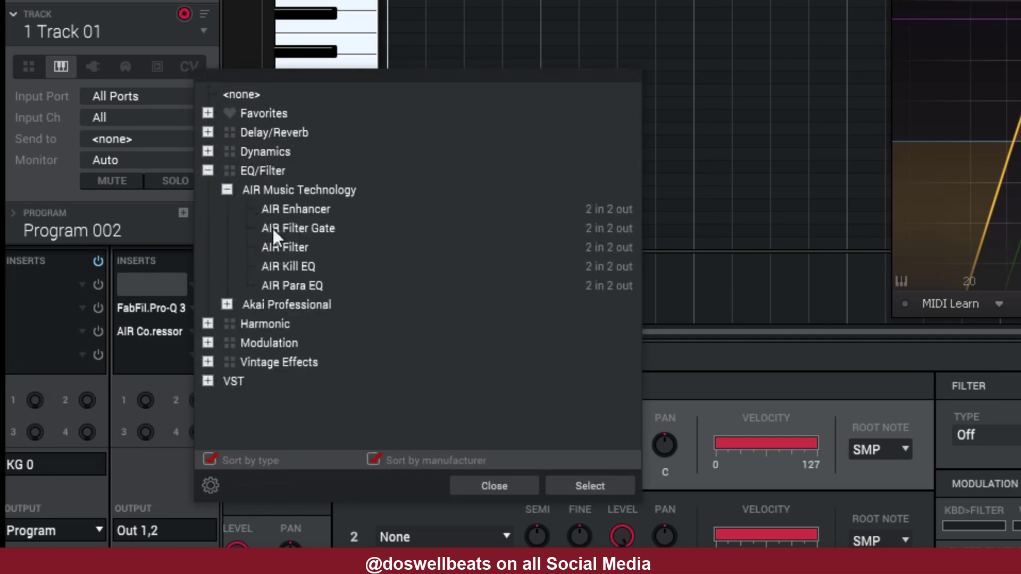
left_click(291, 282)
double_click(295, 286)
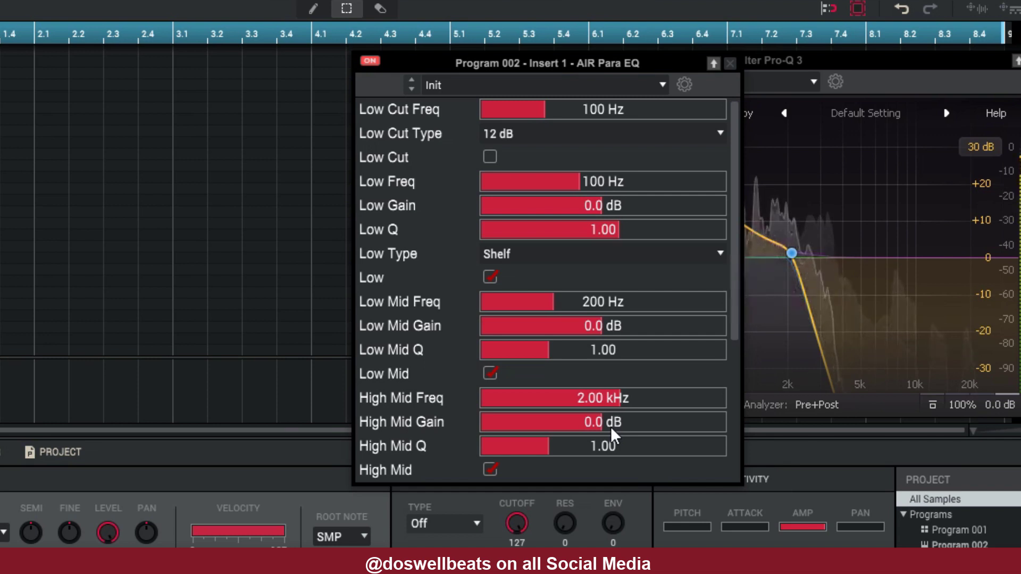
- Set AIR Para EQ's Low Gain to +12 dB, Low Mid Gain to +16.6 dB and High Mid Gain to -18 dB, and AIR Compressor's threshold to -48 dB
scroll(610, 427, "down", 10)
scroll(611, 426, "down", 6)
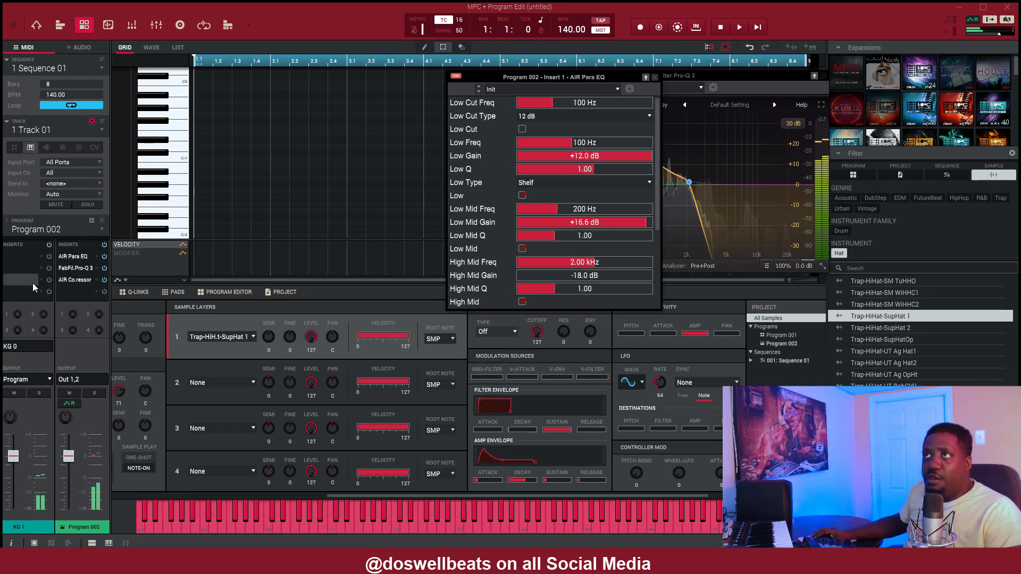
left_click(80, 280)
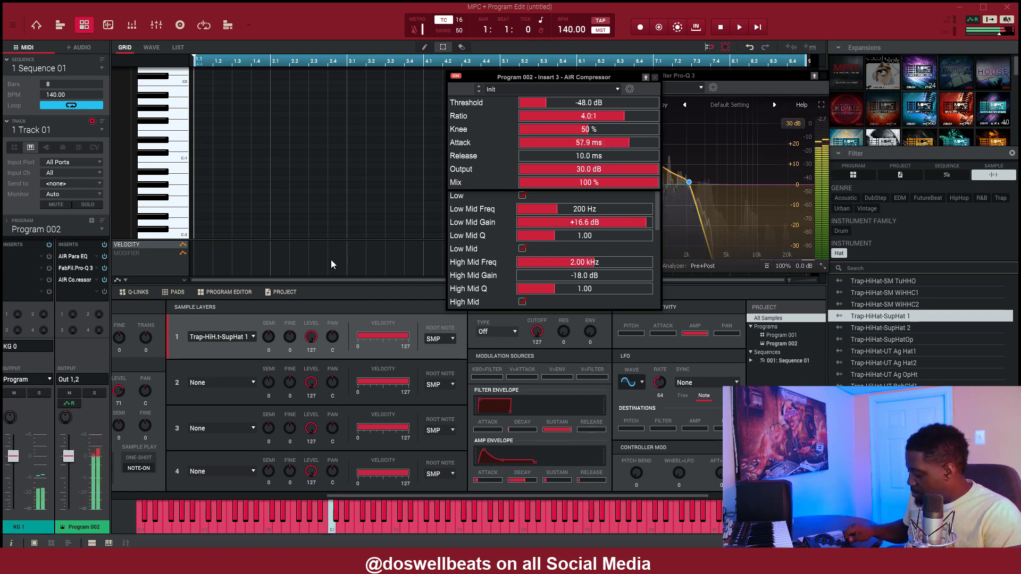
- In Pro-Q 3, lower the low cut below 50 Hz, the high cut to about 750 Hz and the low shelf to about 280 Hz
left_click(77, 266)
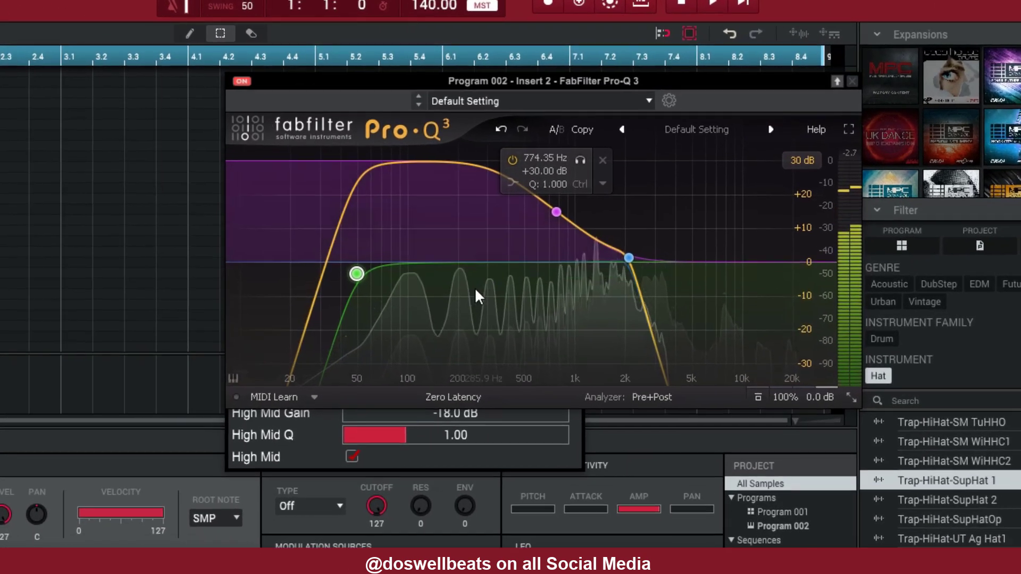
mouse_move(556, 212)
left_mouse_down()
mouse_move(558, 238)
mouse_move(560, 215)
left_mouse_up()
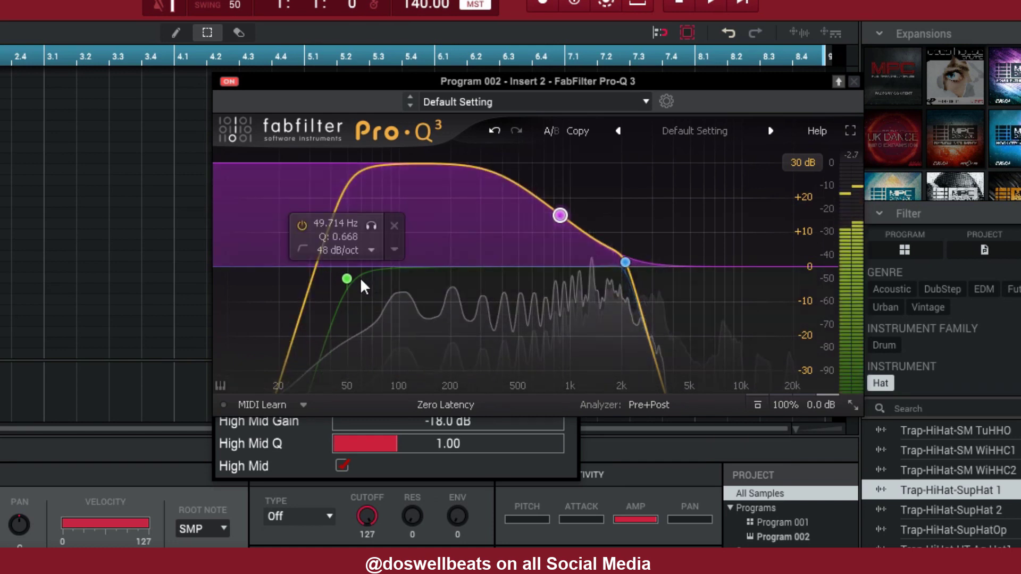
left_click_drag(346, 279, 291, 282)
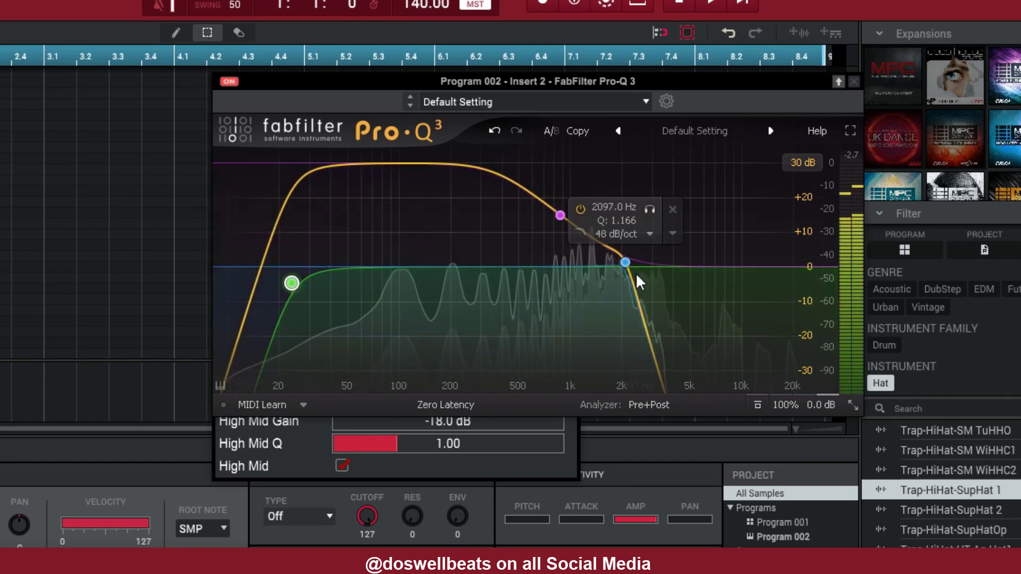
left_click_drag(625, 262, 548, 270)
mouse_move(560, 215)
left_mouse_down()
mouse_move(452, 215)
mouse_move(474, 214)
left_mouse_up()
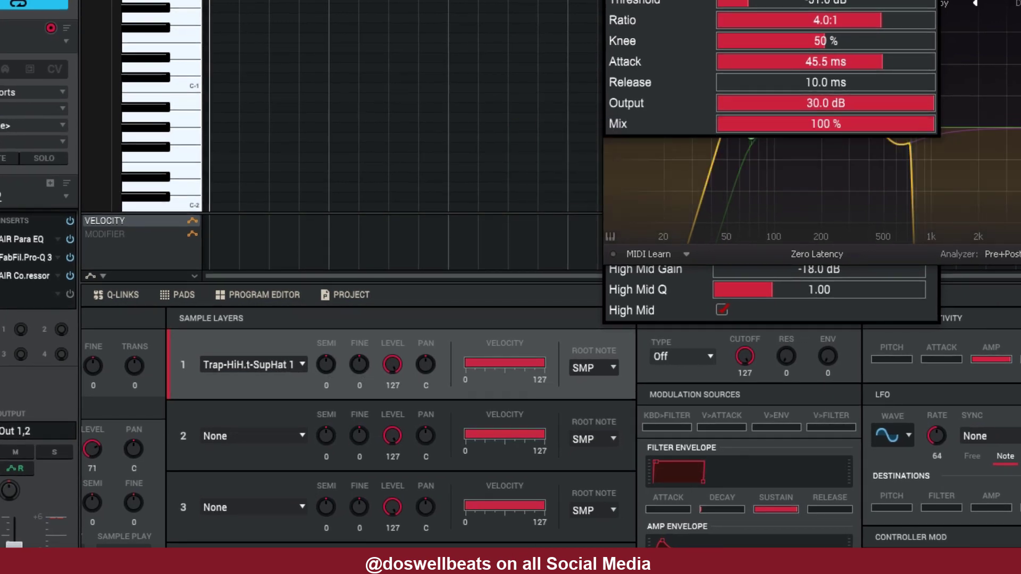
- Tune sample layer 1 to -3 semitones and refine AIR Para EQ with Low Gain +10.8 dB, Low Mid Gain +18 dB and High Mid -13 dB at 5.59 kHz
left_click_drag(325, 364, 325, 372)
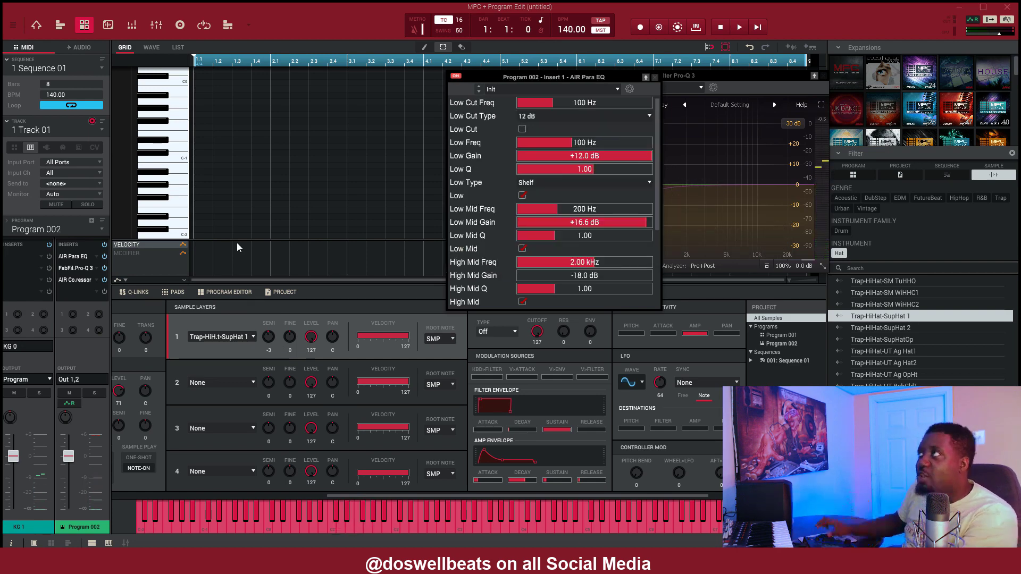
left_click_drag(435, 95, 375, 184)
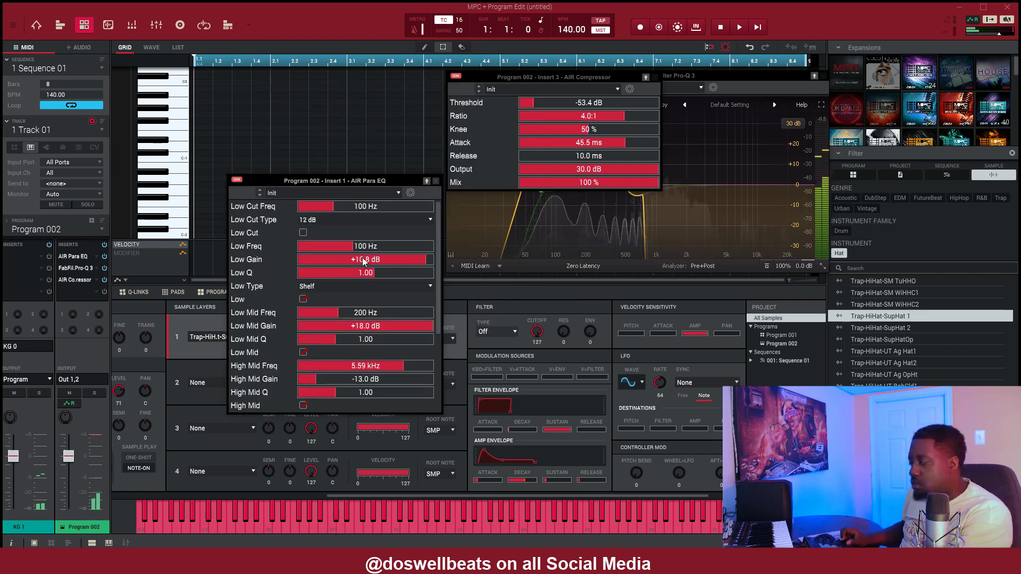
- Close the AIR Compressor, AIR Para EQ and Pro-Q 3 windows over the sample editor and return to the program editor
left_click(108, 25)
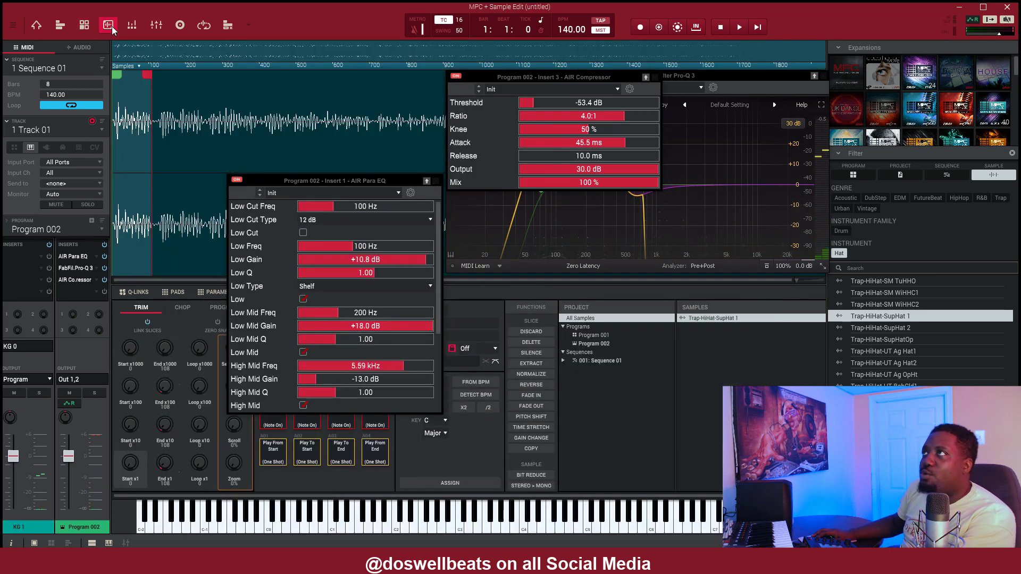
left_click(651, 78)
left_click(436, 181)
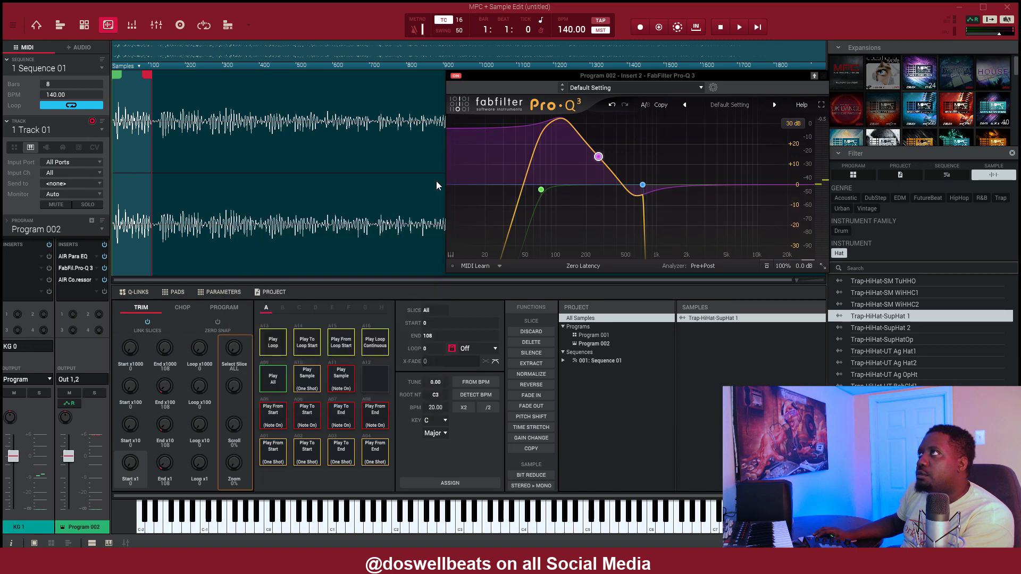
left_click(822, 77)
left_click(84, 25)
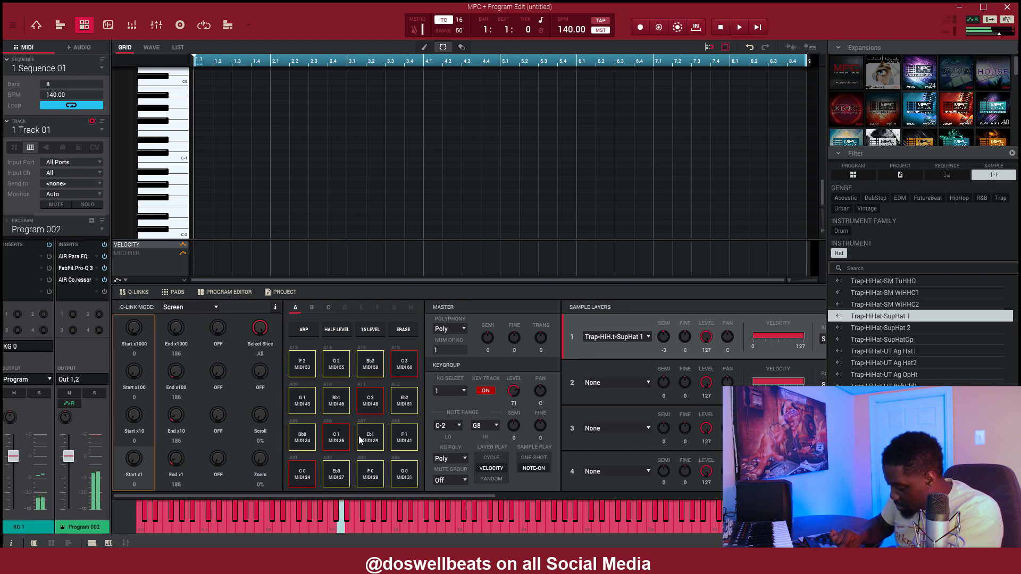
- Shift the trimmed region of Trap-HiHat-SupHat 1 in Sample Edit so it ends at sample 243, and return to the program editor
left_click(108, 25)
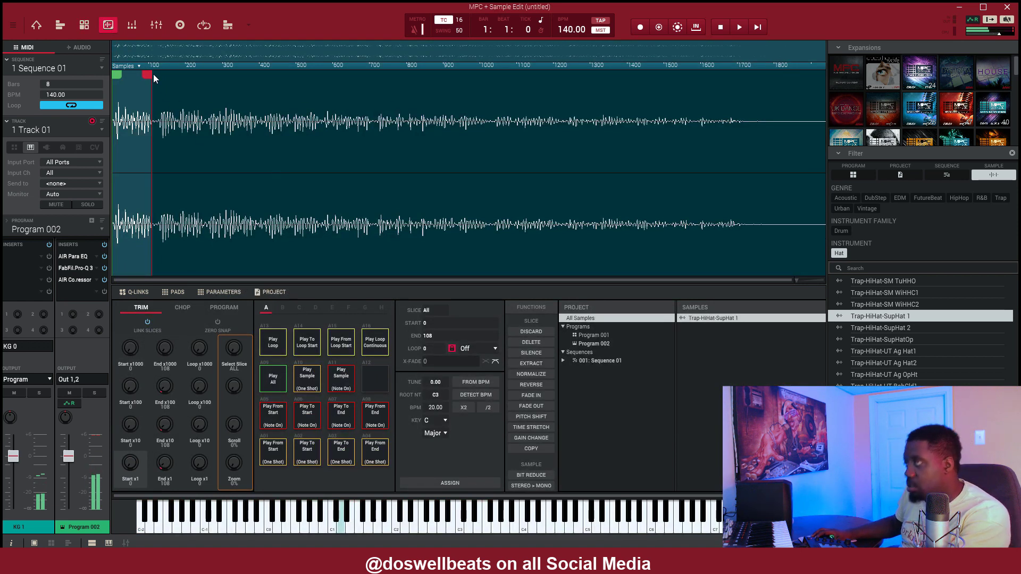
left_click_drag(154, 74, 171, 79)
key("ctrl+e")
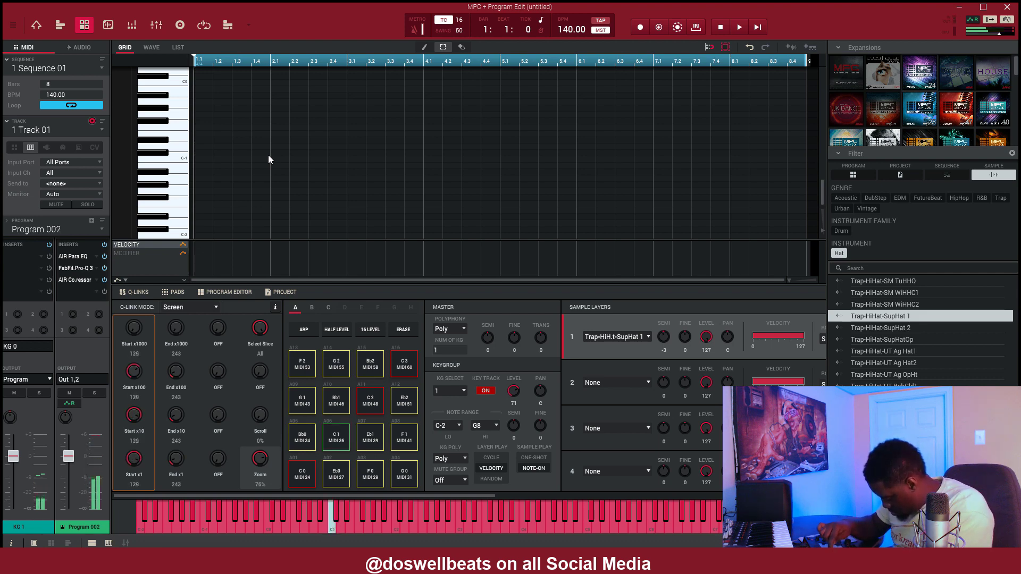
- Draw short C1 notes at 1.1, 2.1 and midway between 2.2 and 2.3, and play the sequence
scroll(285, 168, "up", 4)
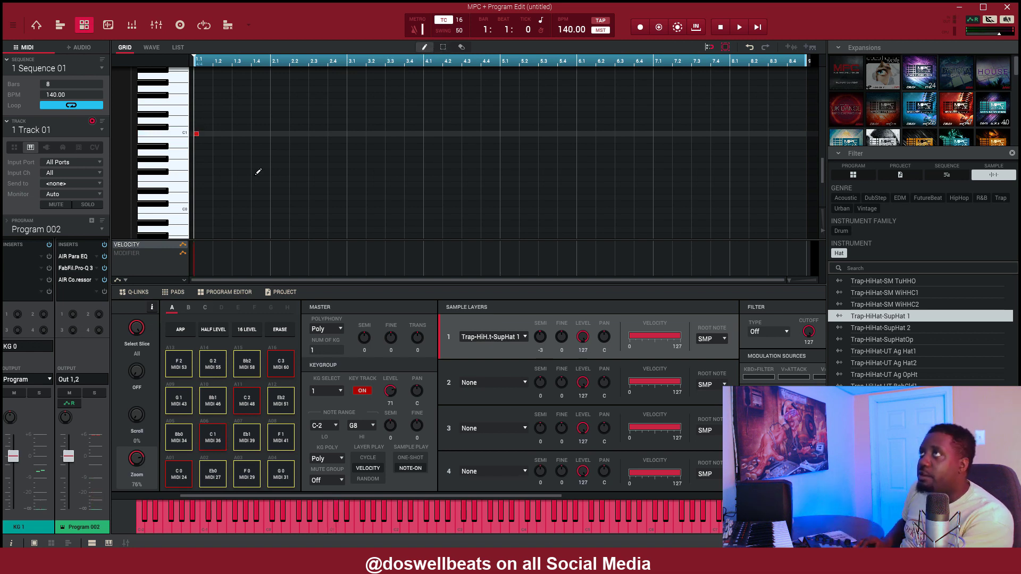
left_click(273, 134)
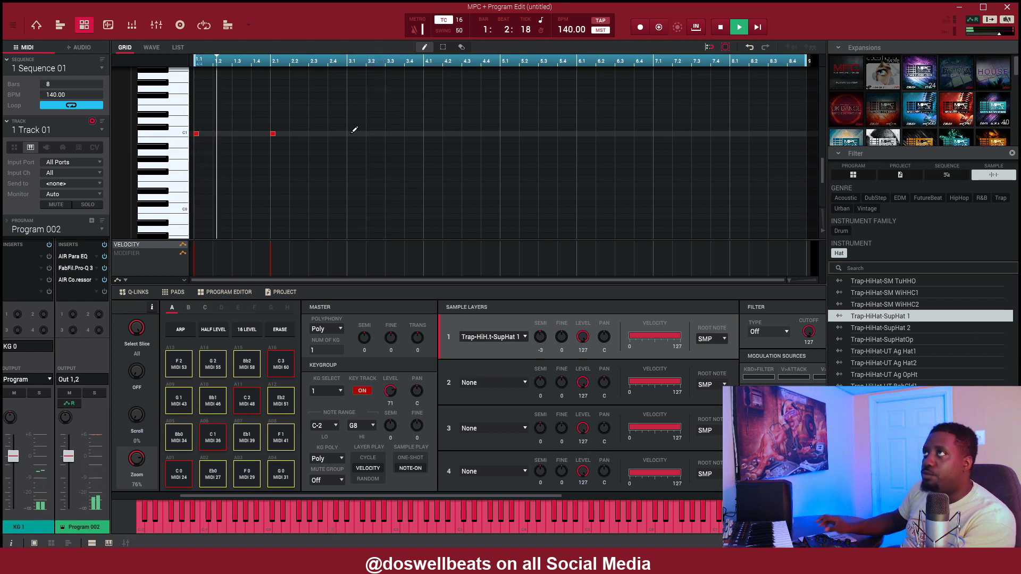
left_click(302, 133)
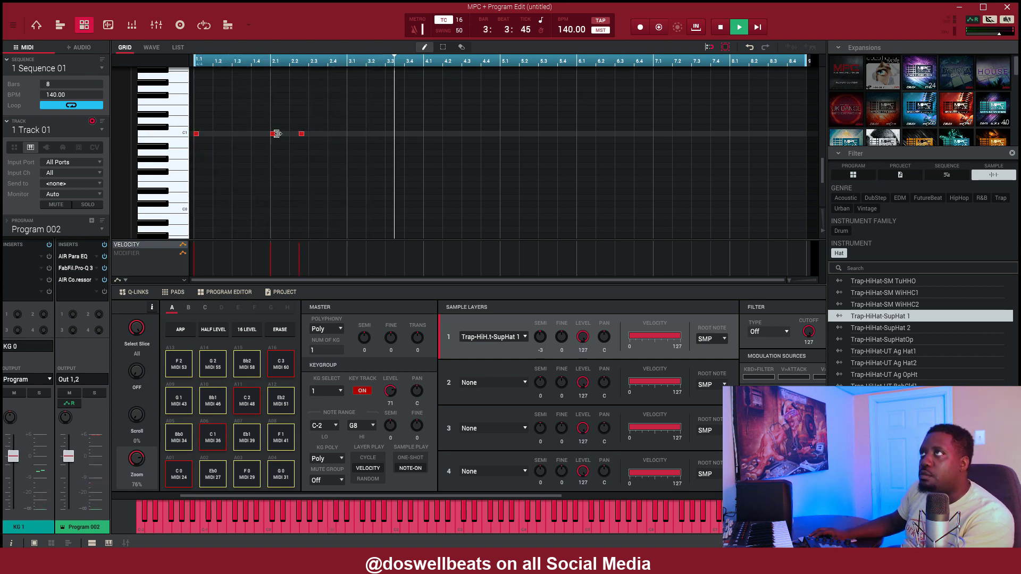
- Try longer lengths on the C1 notes at 1.1 and 2.1 during playback, restoring both to their short length
left_click_drag(277, 133, 290, 134)
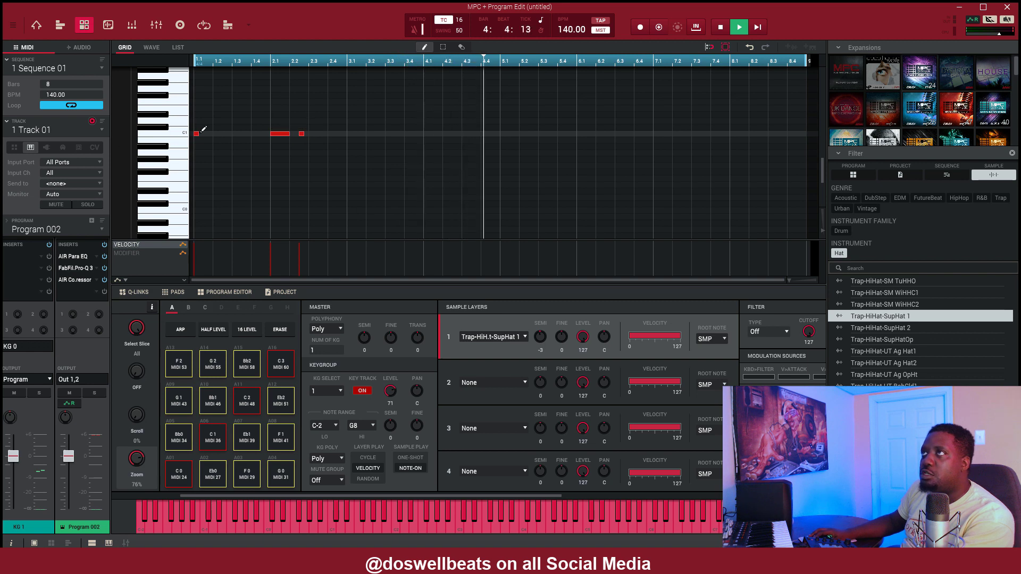
left_click_drag(199, 134, 261, 134)
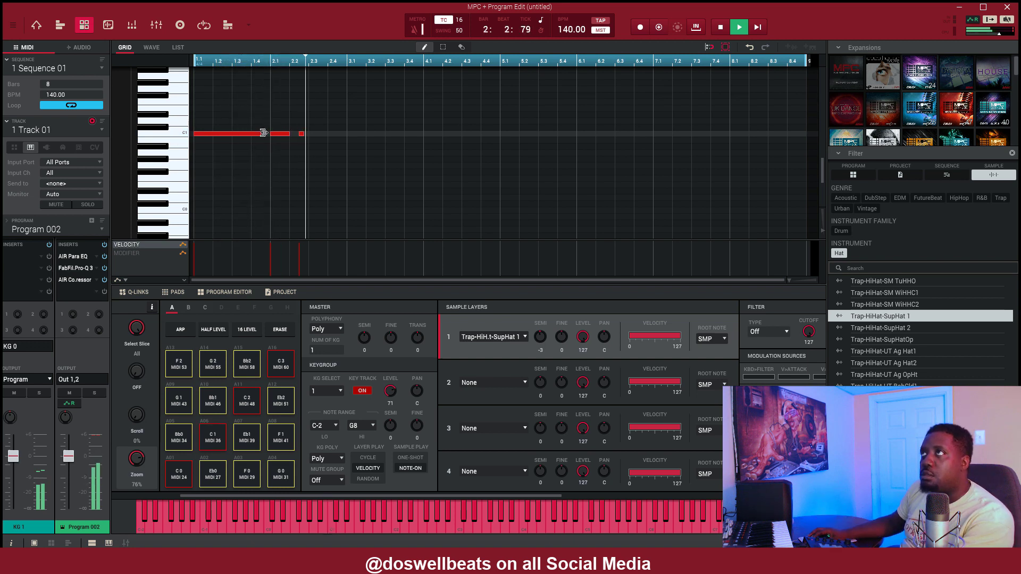
left_click_drag(260, 134, 234, 134)
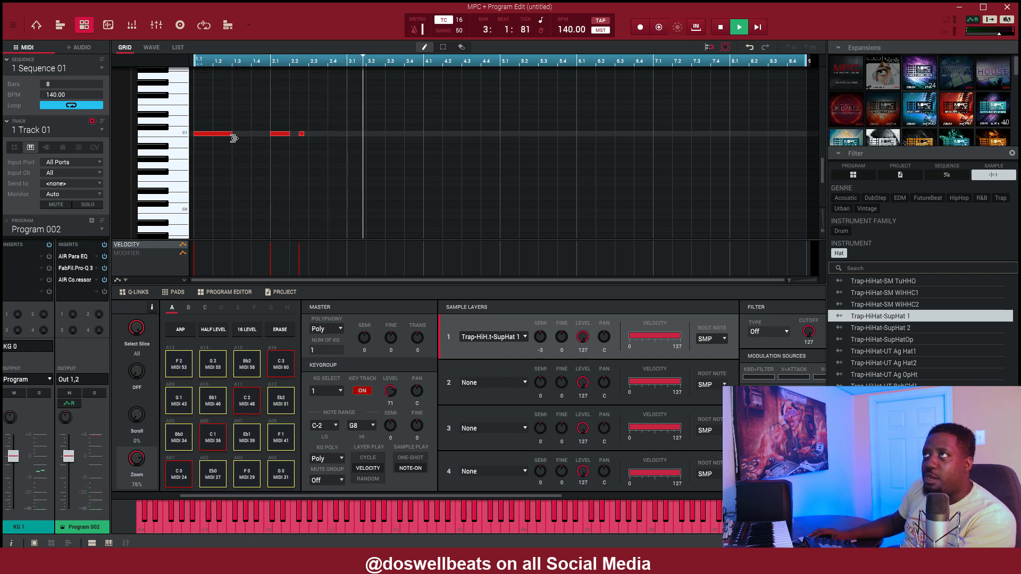
left_click_drag(234, 138, 199, 135)
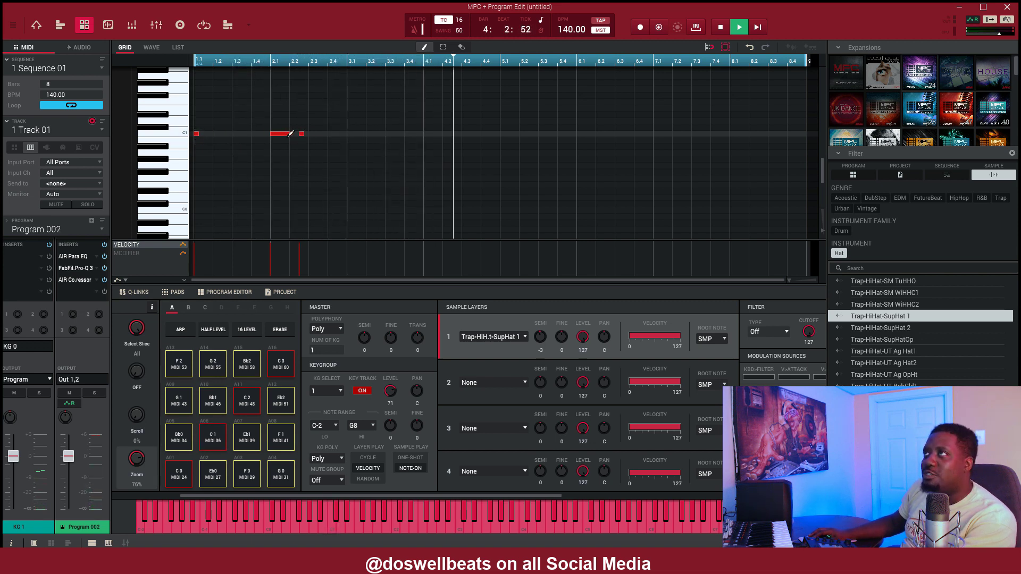
left_click_drag(291, 137, 274, 134)
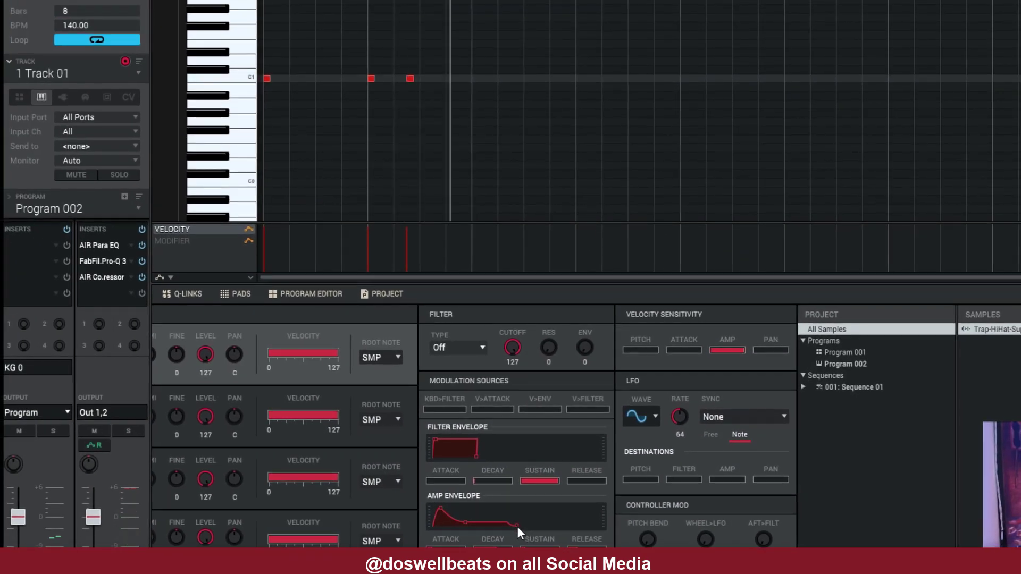
- Lengthen the amp envelope's release slightly, comparing longer and shorter settings during playback
left_click_drag(518, 527, 559, 527)
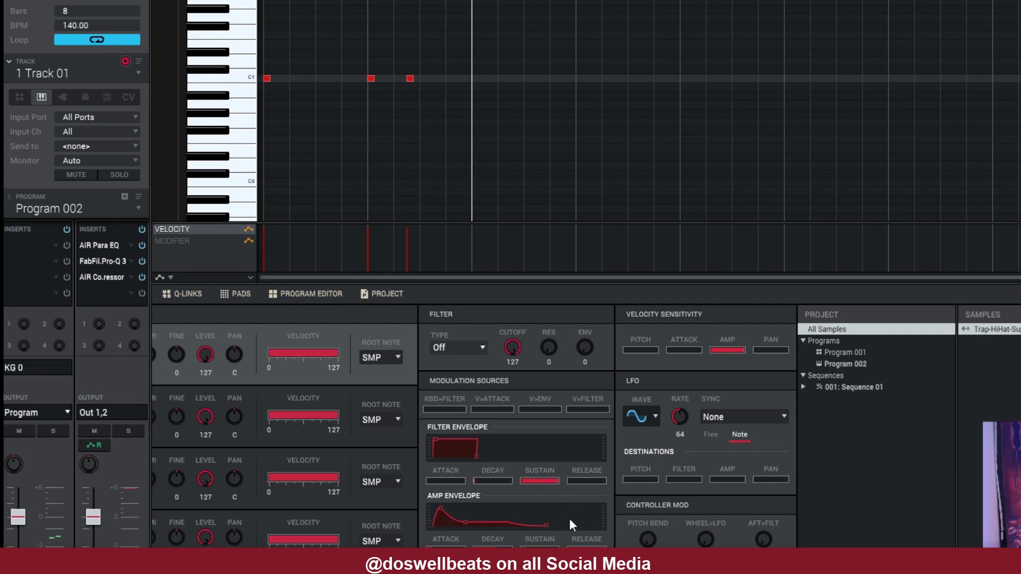
left_click_drag(547, 526, 530, 527)
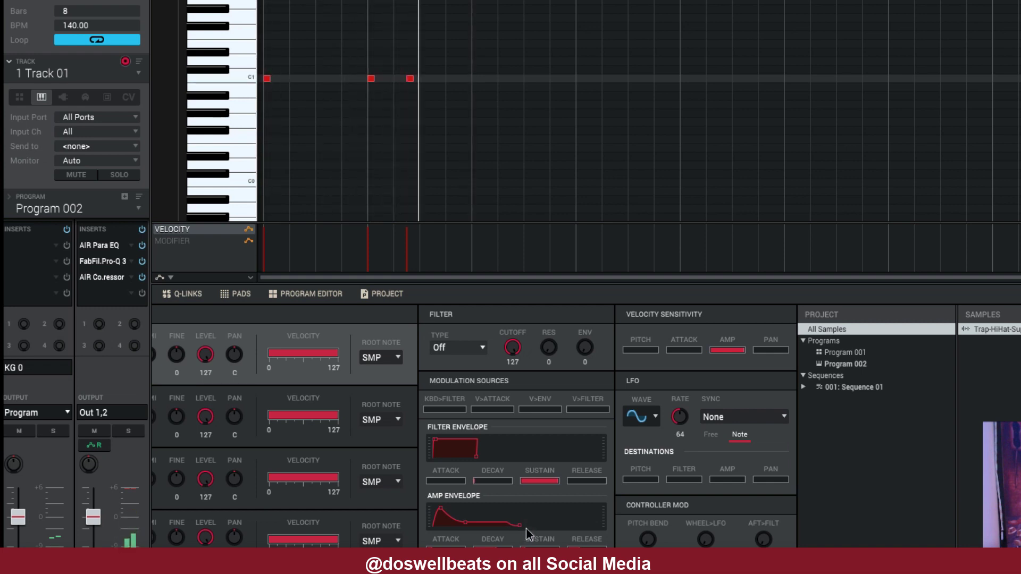
left_click_drag(522, 523, 531, 526)
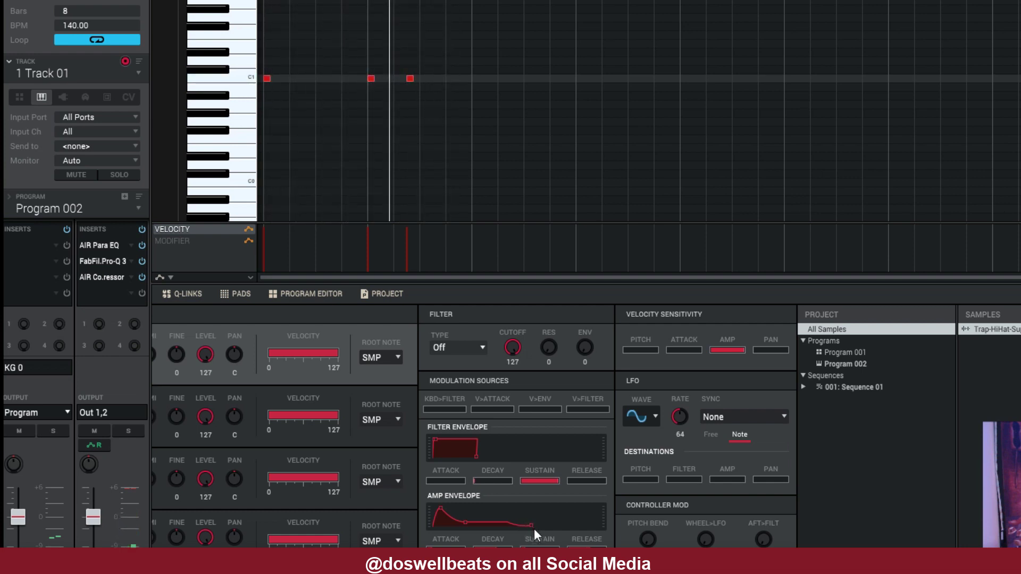
- Remove the off-beat C1 note in bar 2 and add a short C1 note at the start of bars 3 through 8
left_click(411, 79)
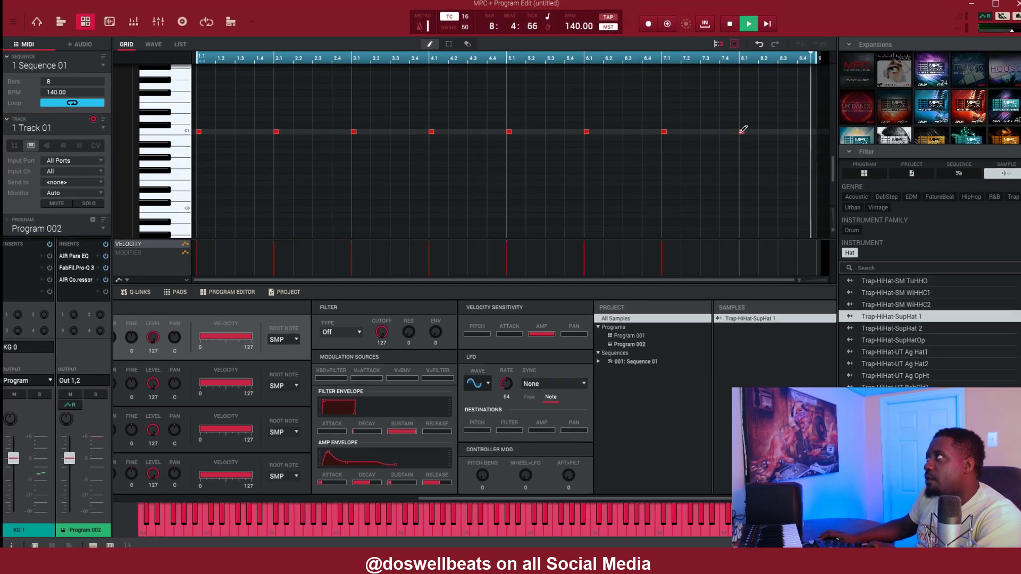
left_click(742, 132)
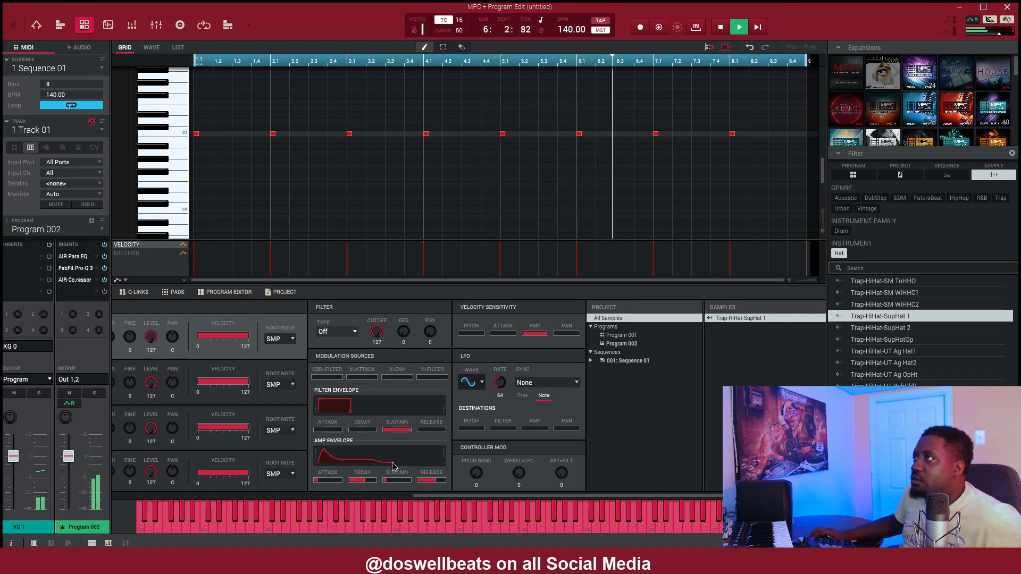
- Set the keygroup program's master polyphony to Mono
left_click_drag(397, 496, 262, 497)
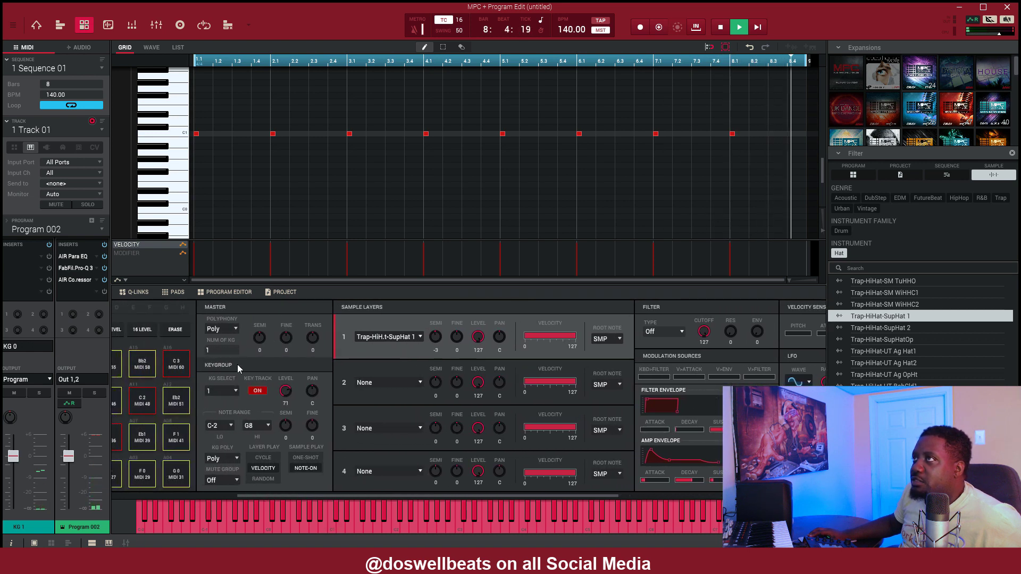
left_click(234, 328)
left_click(231, 356)
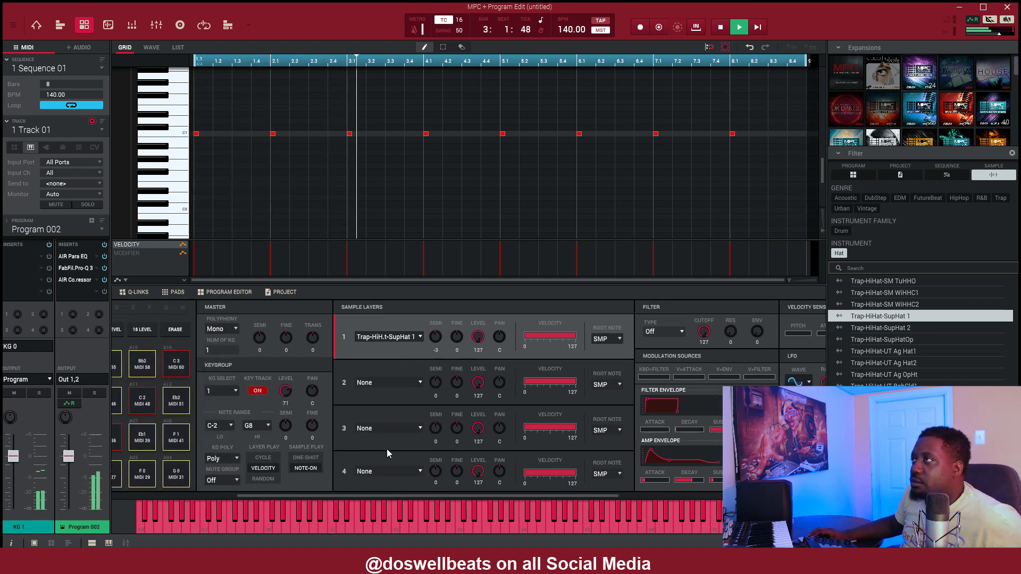
- Add a short note at 1.4 one semitone above C1 and move it down to C1
left_click_drag(397, 499, 505, 492)
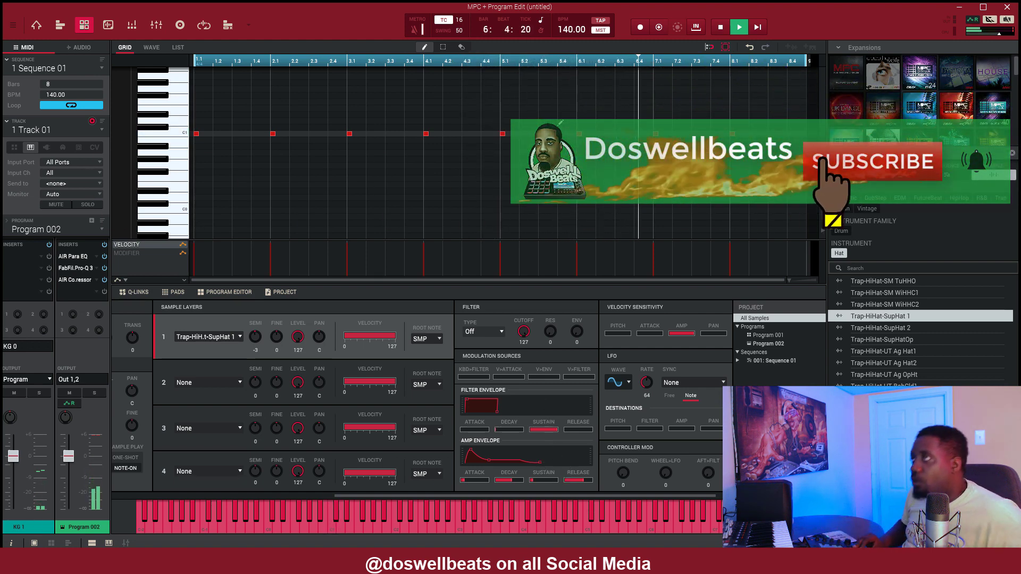
left_click(253, 128)
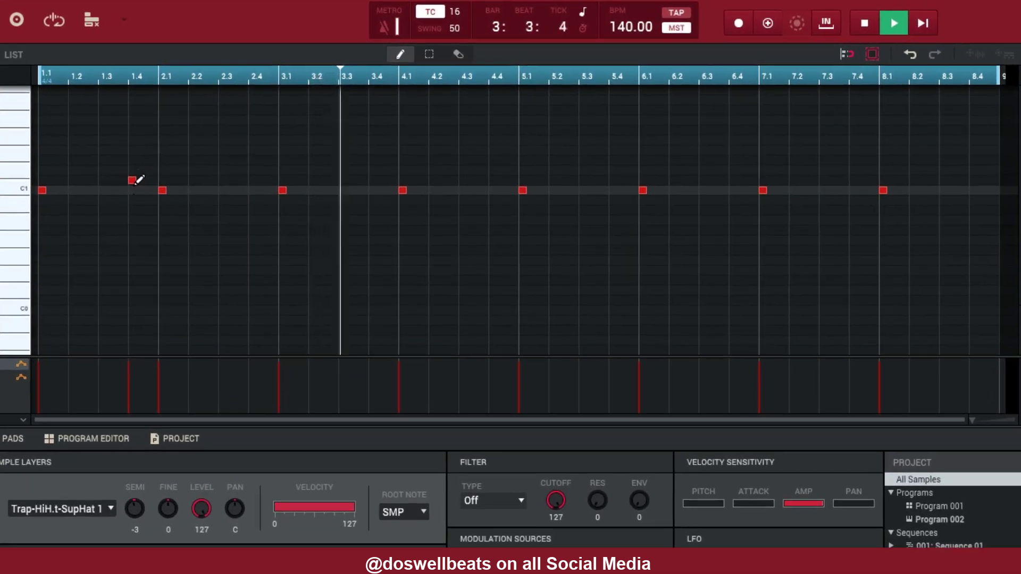
left_click_drag(137, 179, 137, 191)
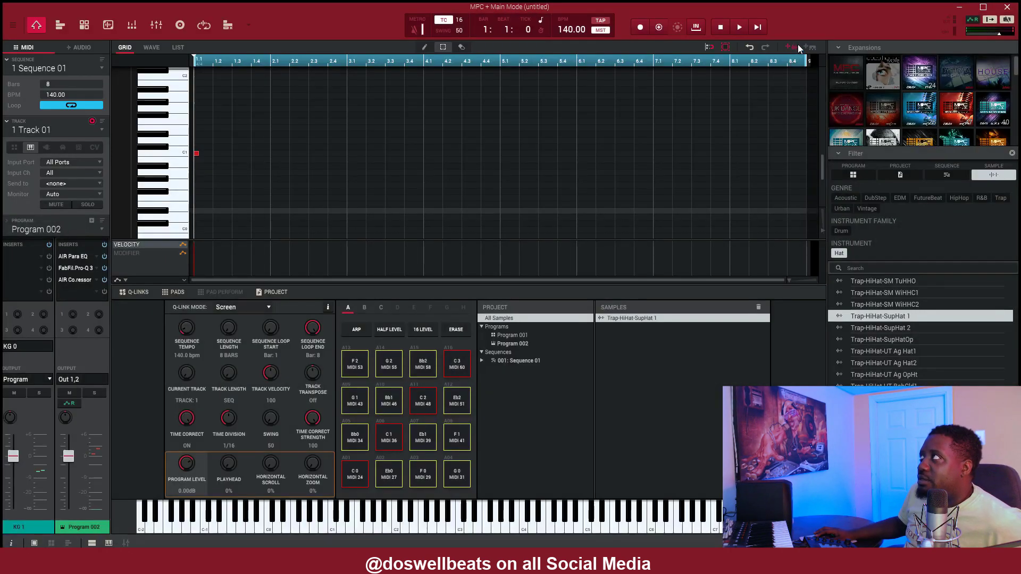
- Render Track 01 as an audio sample into the project's sample list
left_click_drag(796, 47, 623, 342)
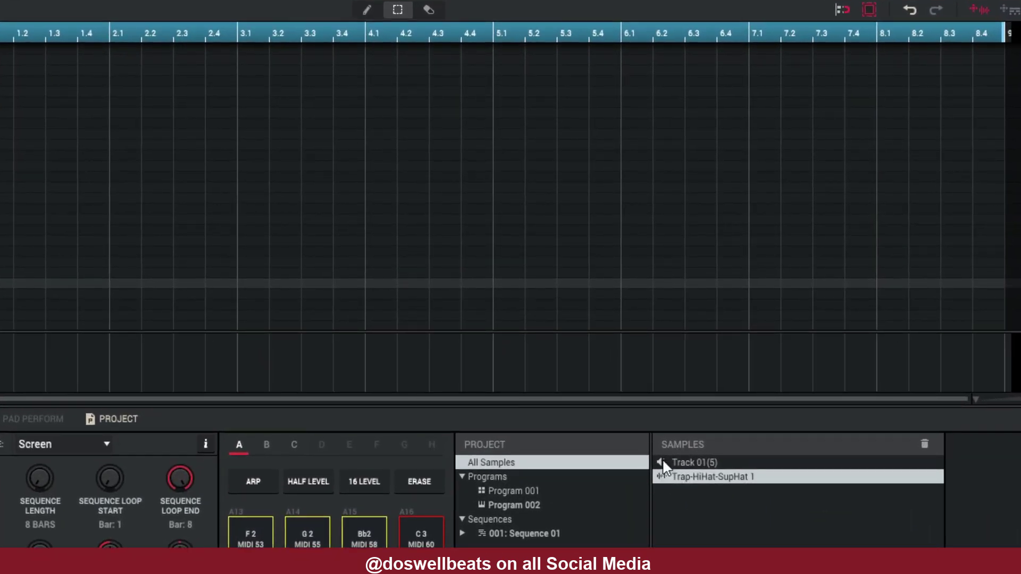
- Trim the Track 01(5) sample's end to about 99050 samples, just past the decay of the first note, and discard everything beyond it
left_click(697, 464)
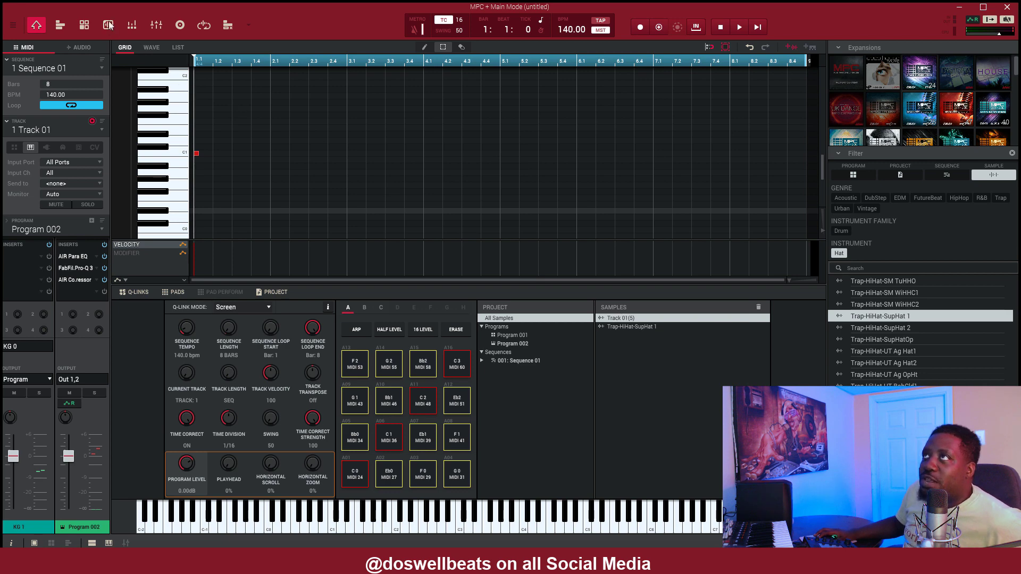
left_click(108, 25)
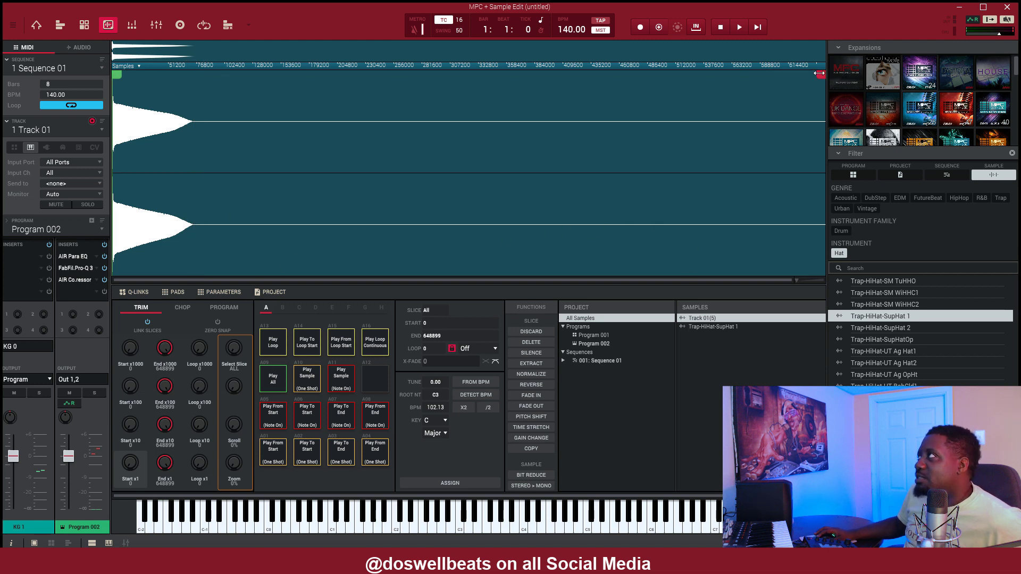
mouse_move(816, 72)
left_mouse_down()
mouse_move(563, 97)
mouse_move(486, 234)
left_mouse_up()
scroll(189, 281, "up", 3)
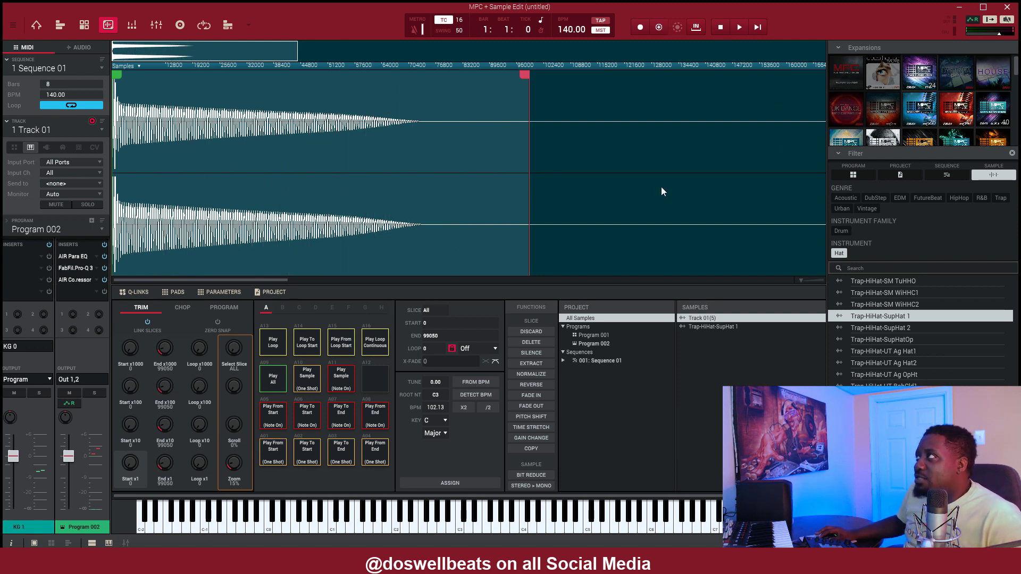
left_click(532, 331)
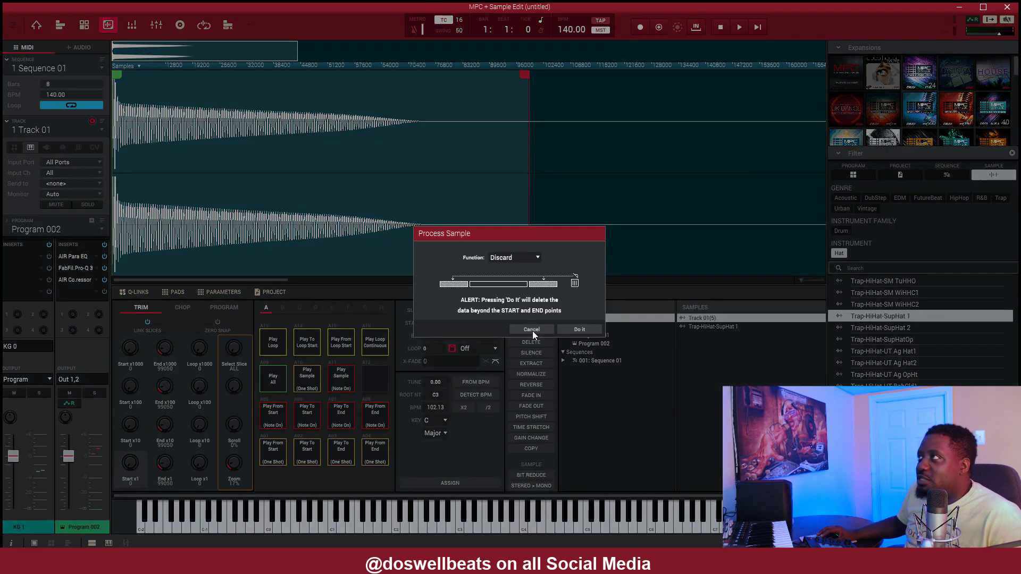
left_click(580, 330)
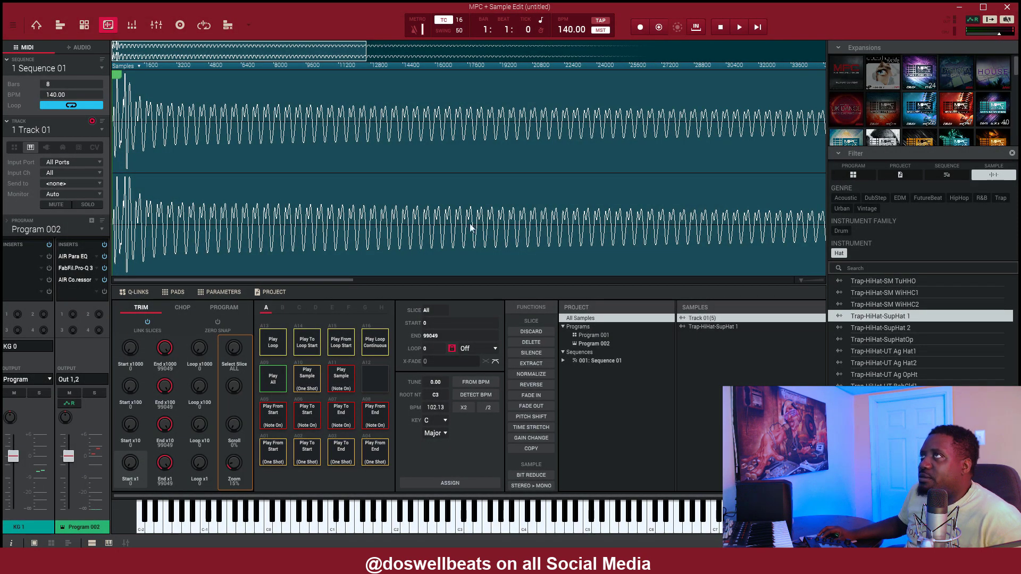
scroll(470, 223, "up", 3)
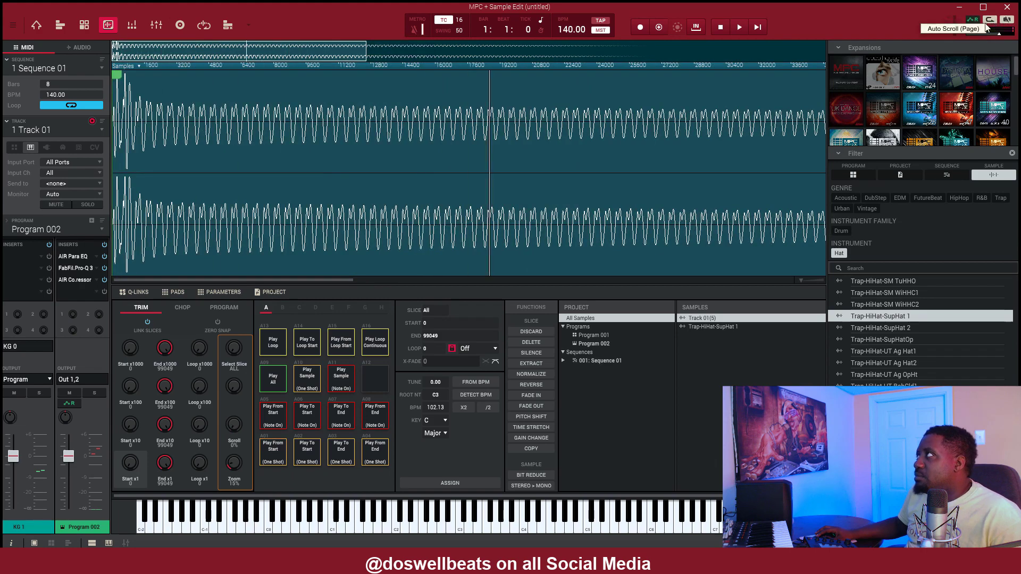
scroll(704, 68, "down", 3)
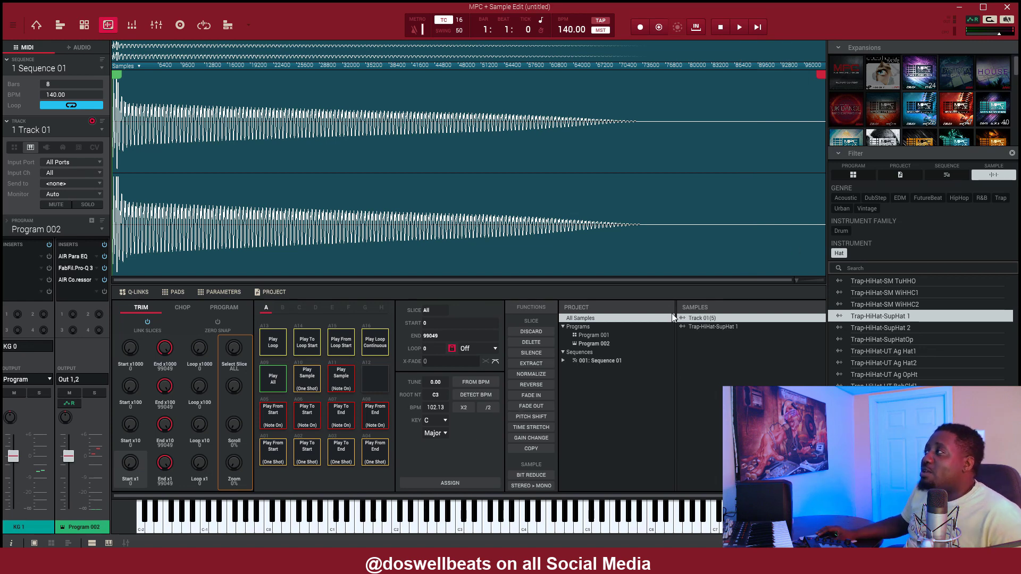
right_click(701, 318)
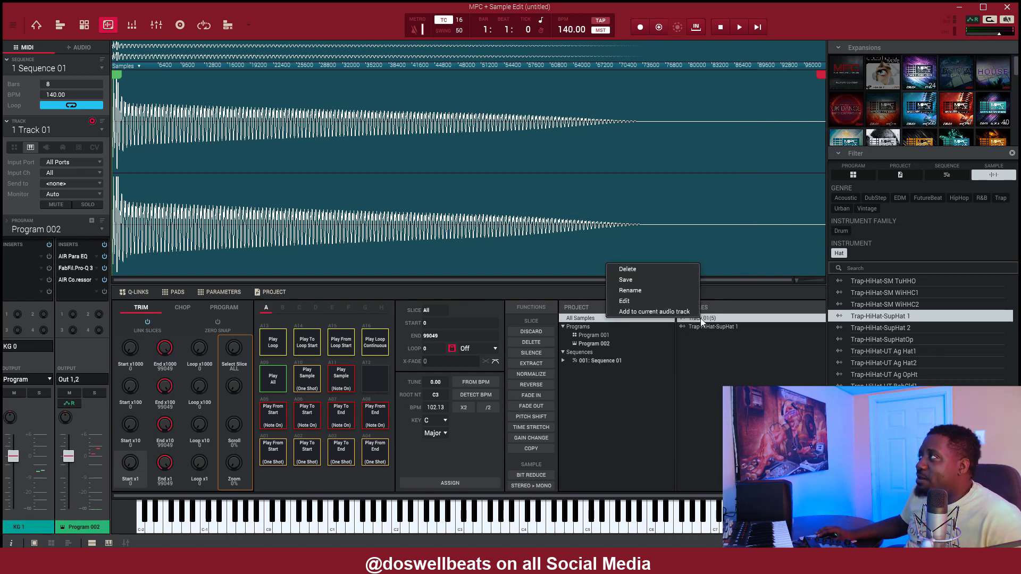
left_click(637, 289)
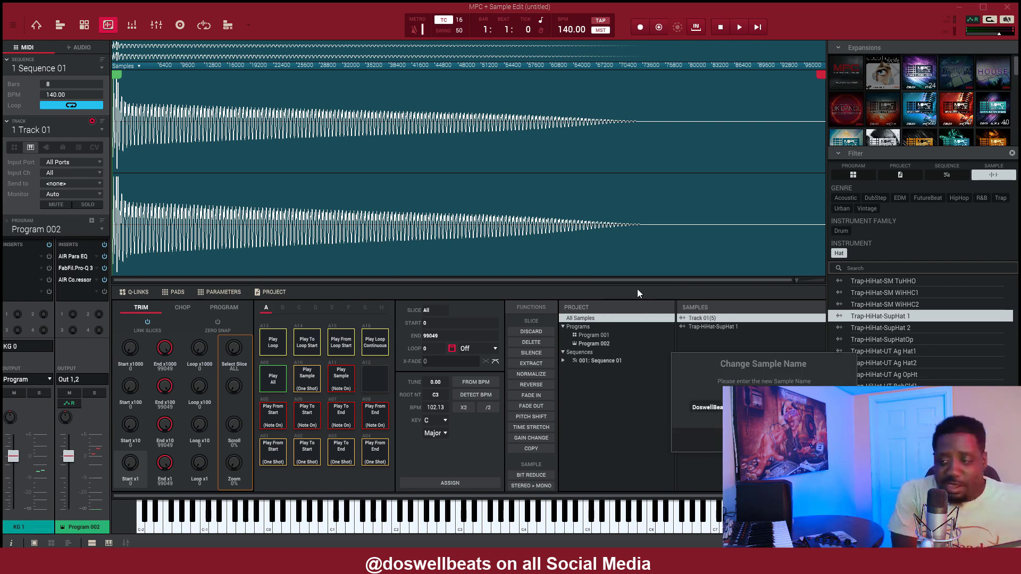
key("Return")
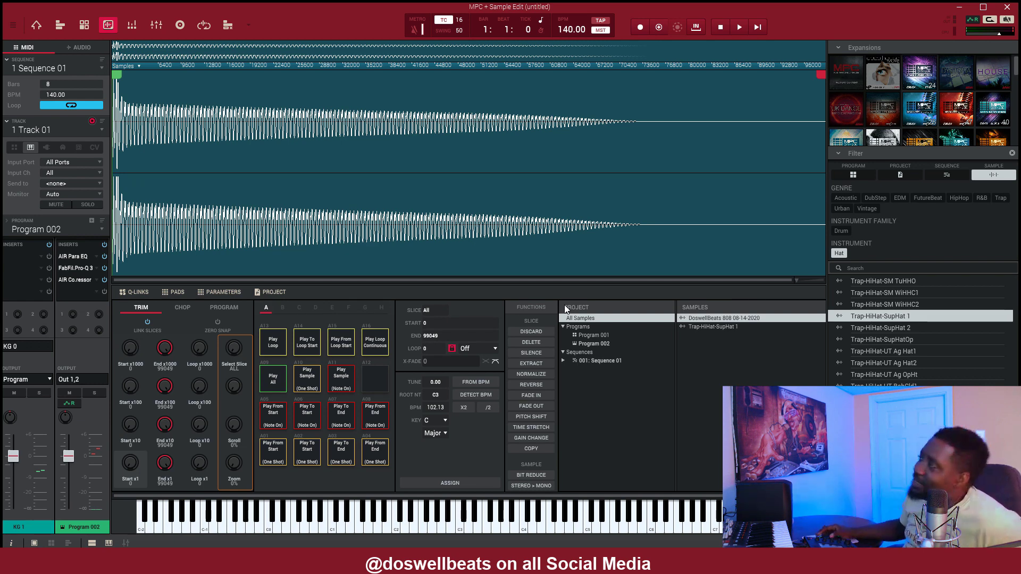
- Return to the main view and locate DoswellBeats 808 08-14-2020.wav in the 808 Samples folder
left_click(38, 24)
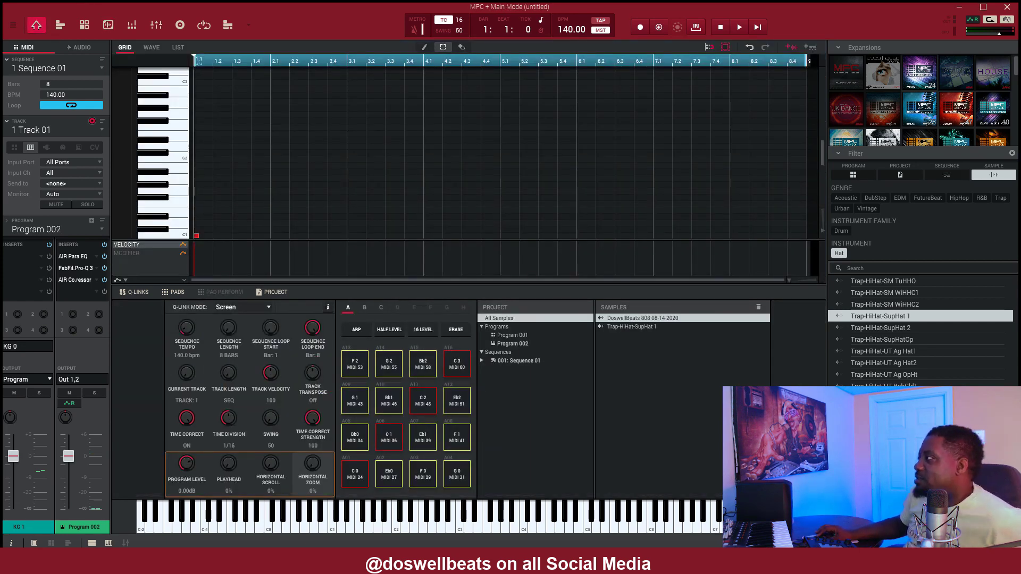
scroll(872, 266, "up", 1)
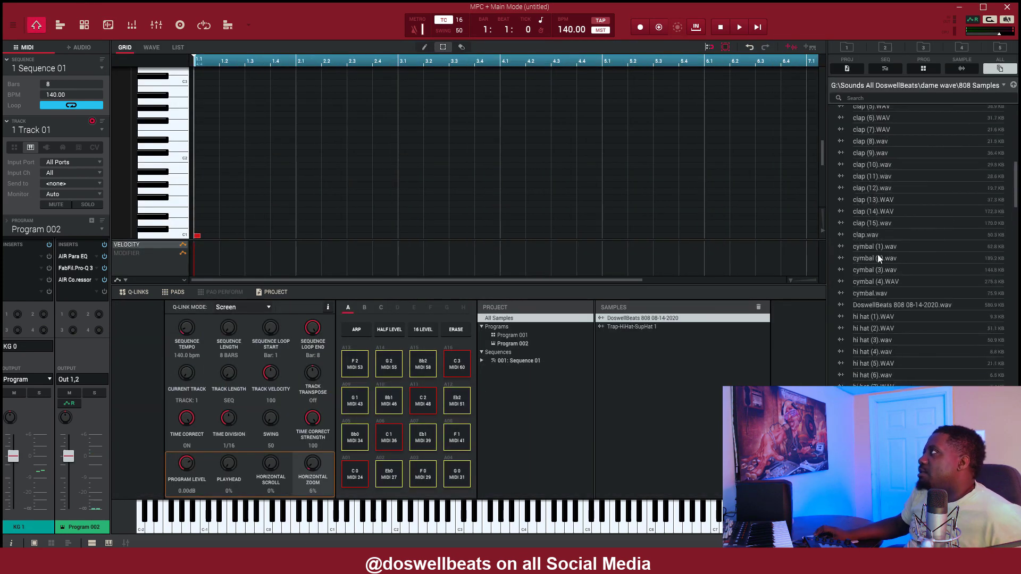
left_click(875, 304)
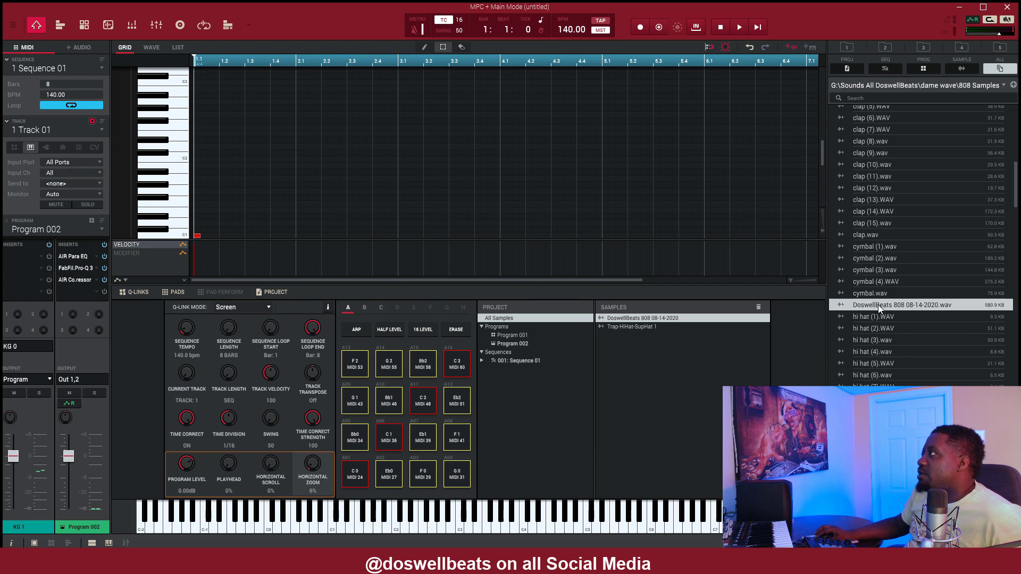
left_click_drag(880, 307, 645, 371)
left_click(568, 319)
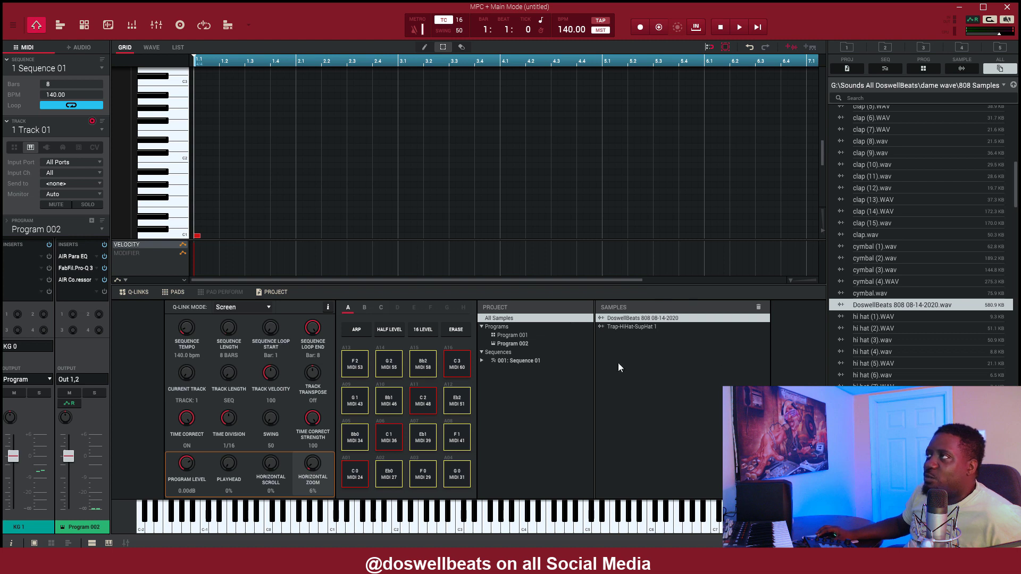
left_click(14, 149)
left_click_drag(636, 317, 350, 473)
left_click(350, 473)
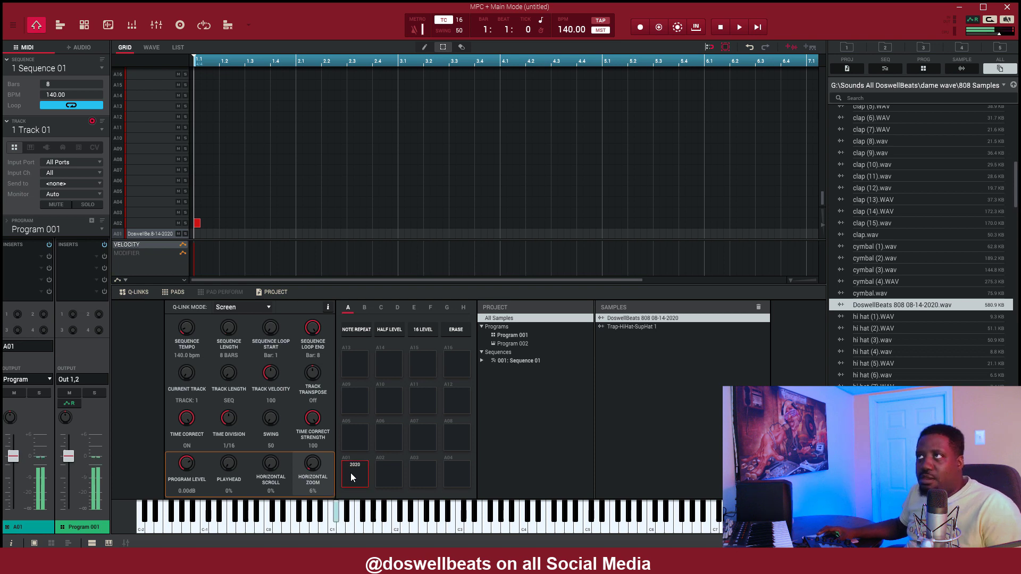
left_click(350, 473)
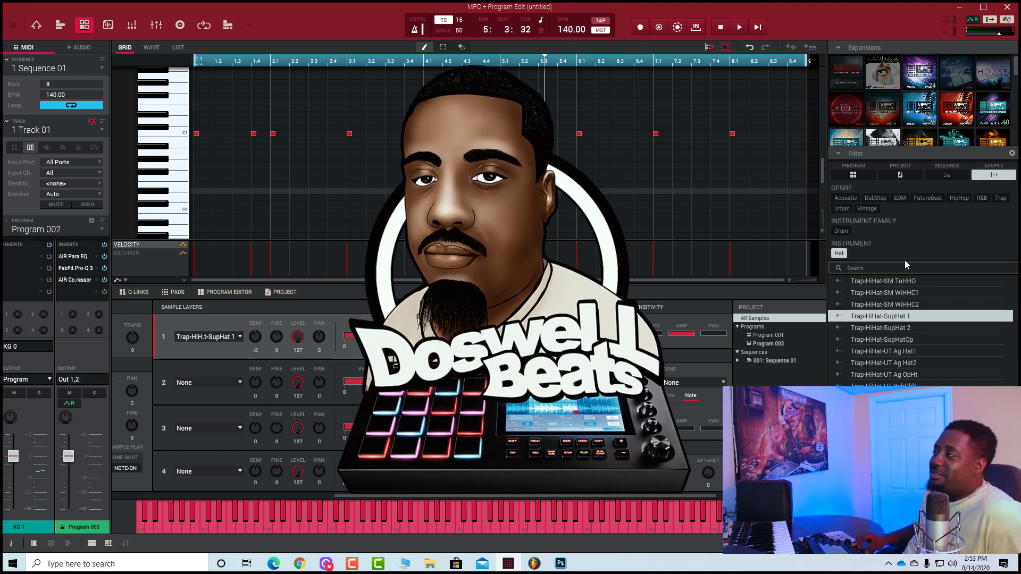
- Play back the C1 bass sequence with the keygroup program and stop it in bar 8
key("space")
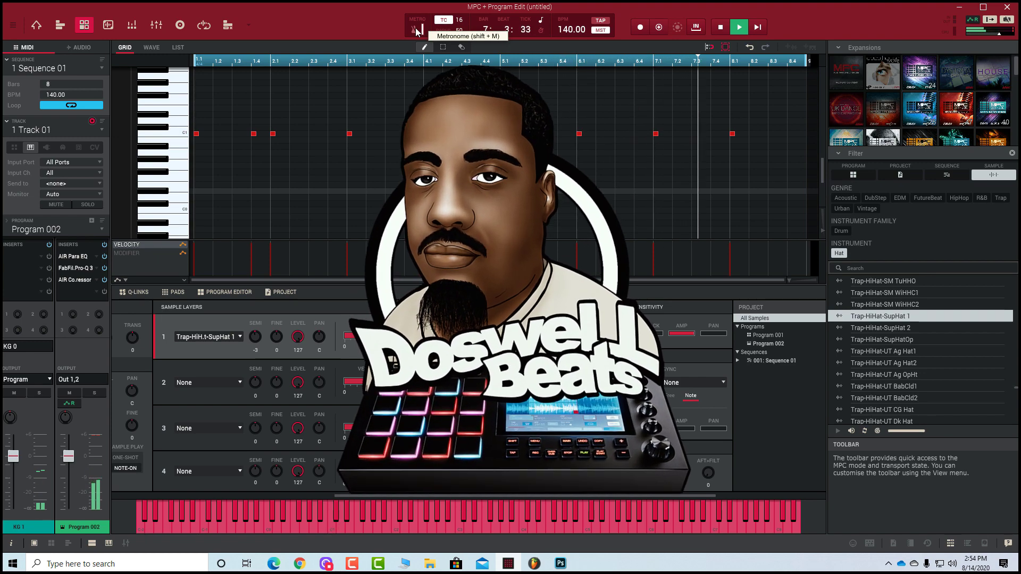
key("space")
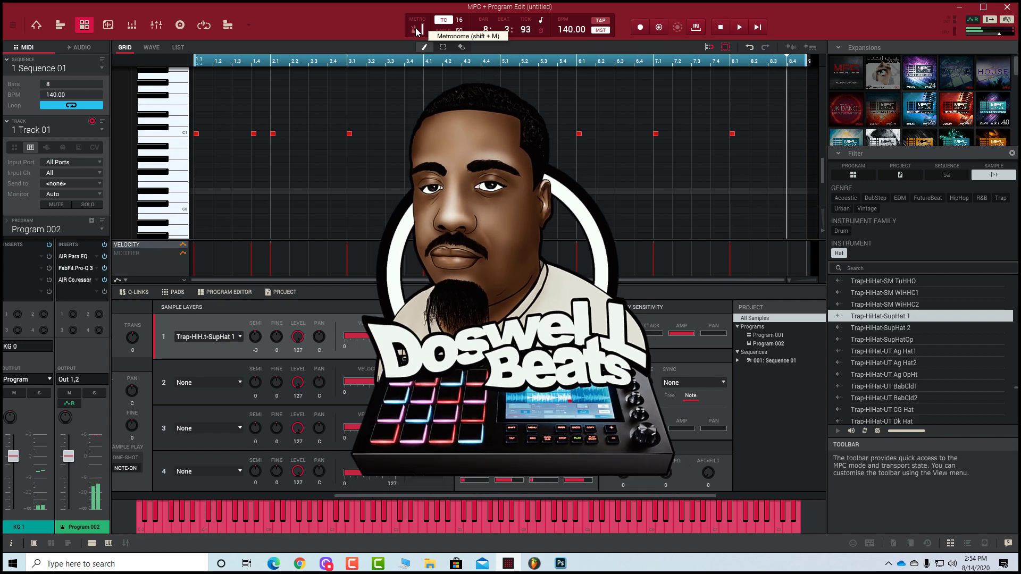